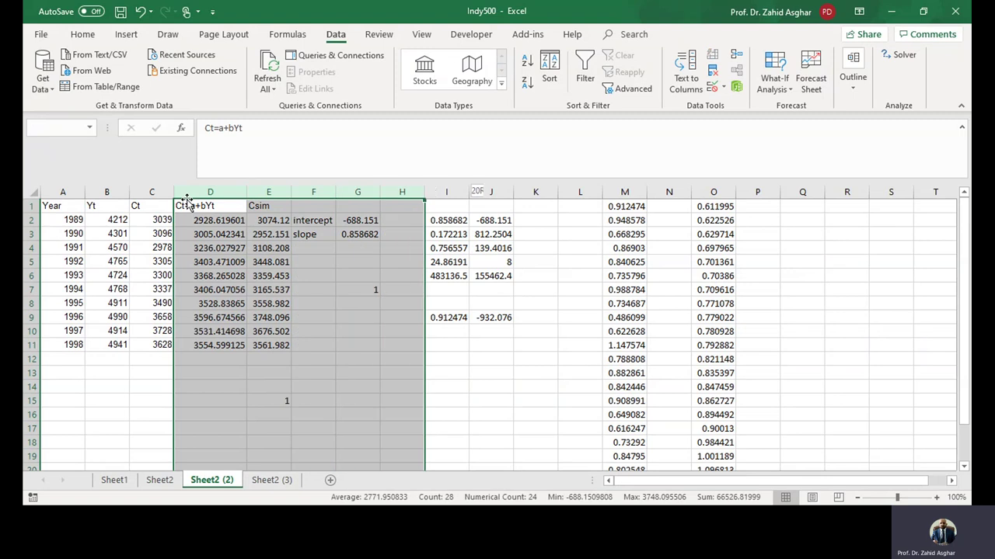
Delete columns D through O, keeping only the Year, Yt and Ct data.
key("shift+Right")
key("shift+Right")
key("shift+Right")
key("shift+Right")
key("shift+Right")
key("shift+Right")
key("shift+Right")
key("ctrl+minus")
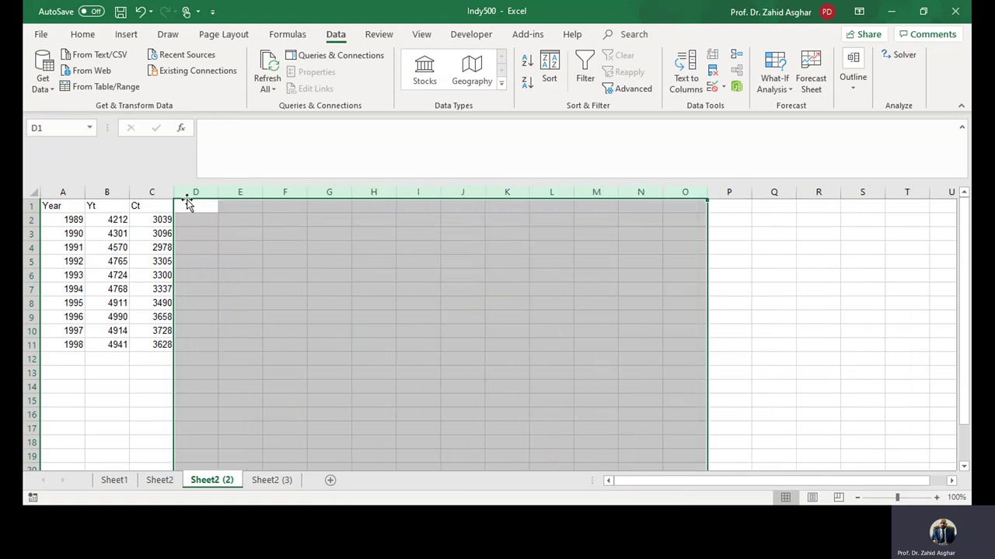
left_click(123, 223)
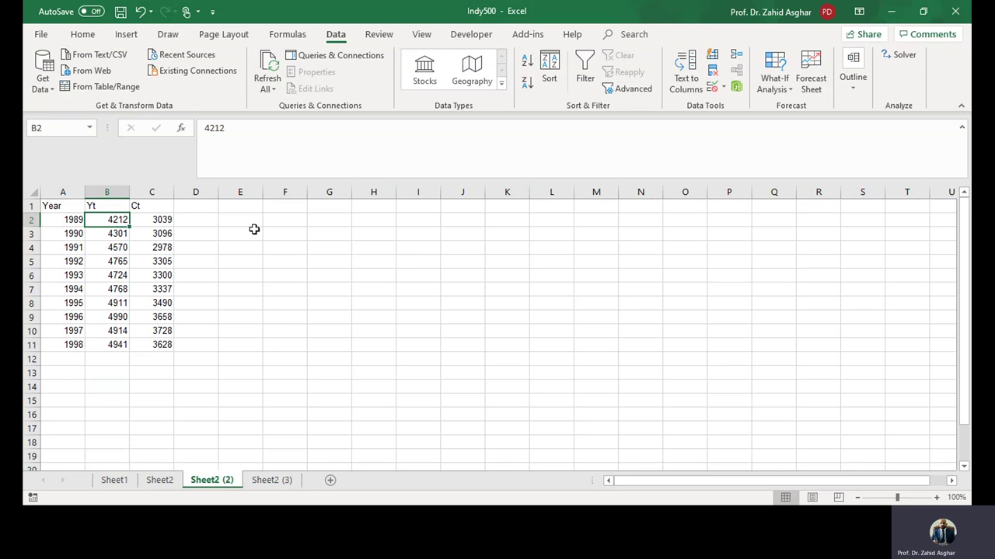
Enter the array formula =LINEST(Ct,Yt,TRUE,TRUE) across G2:H2.
left_click_drag(317, 220, 377, 225)
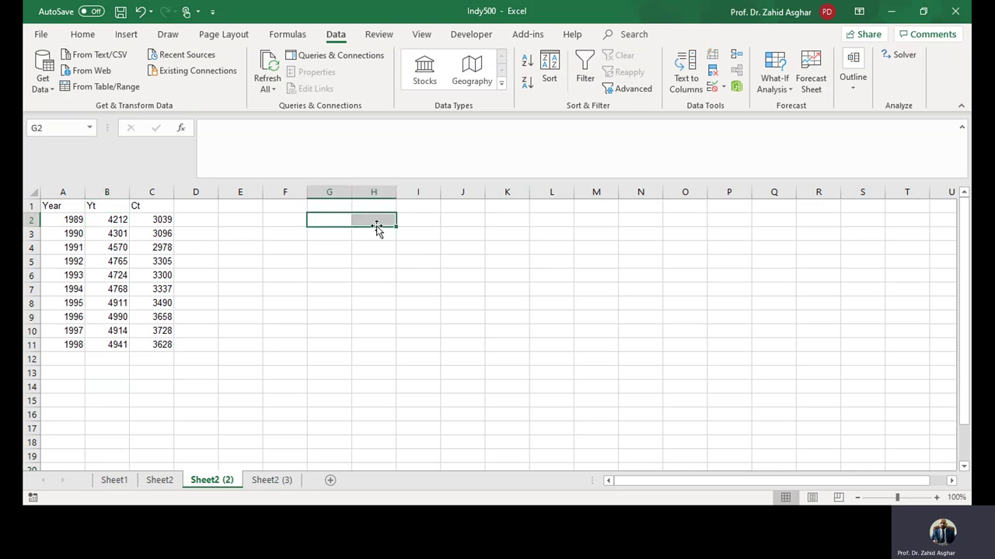
type("=lin")
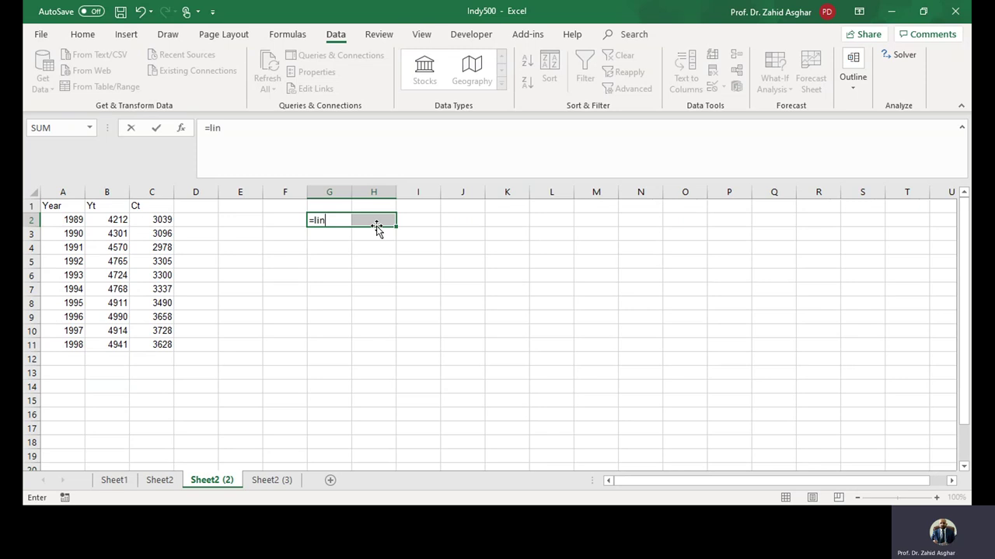
key("Tab")
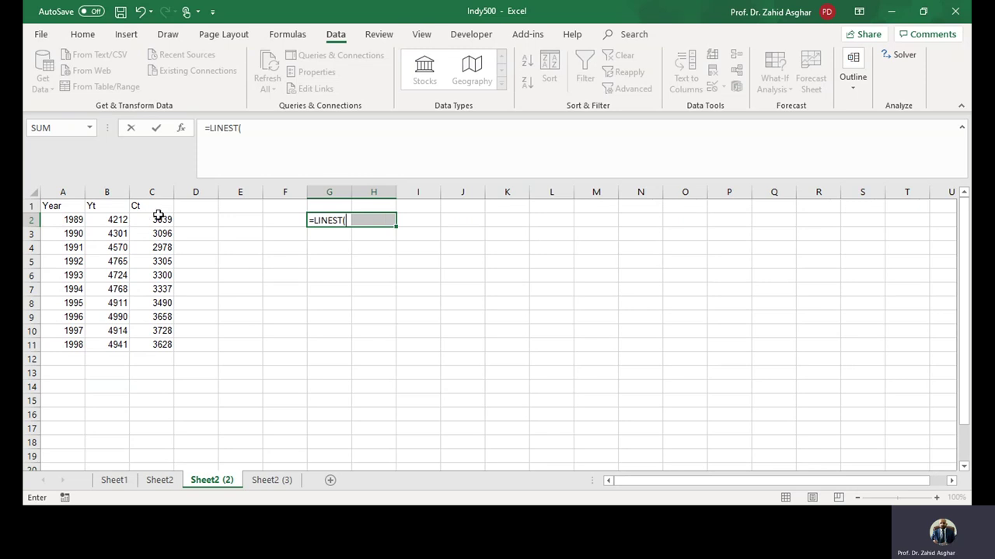
type("Ct")
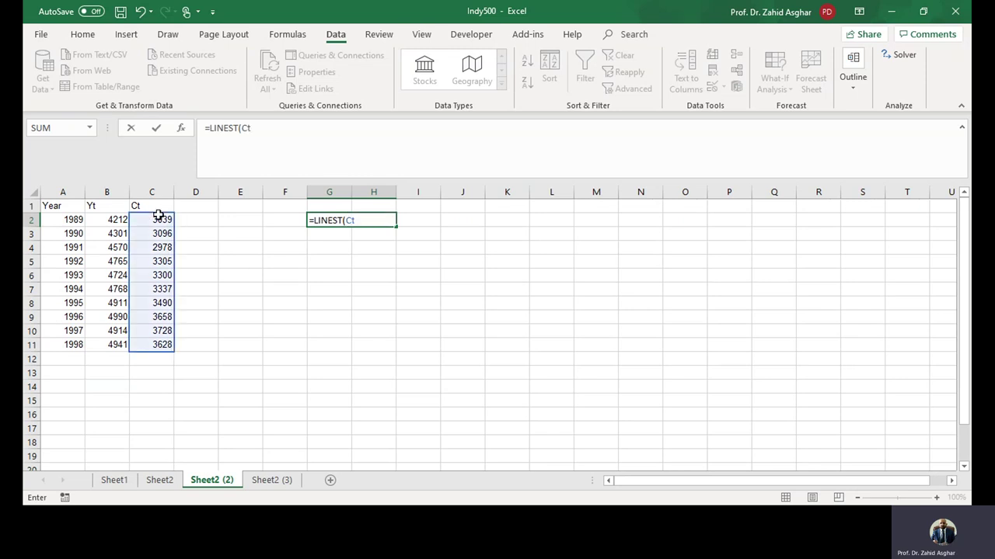
type(",Yt")
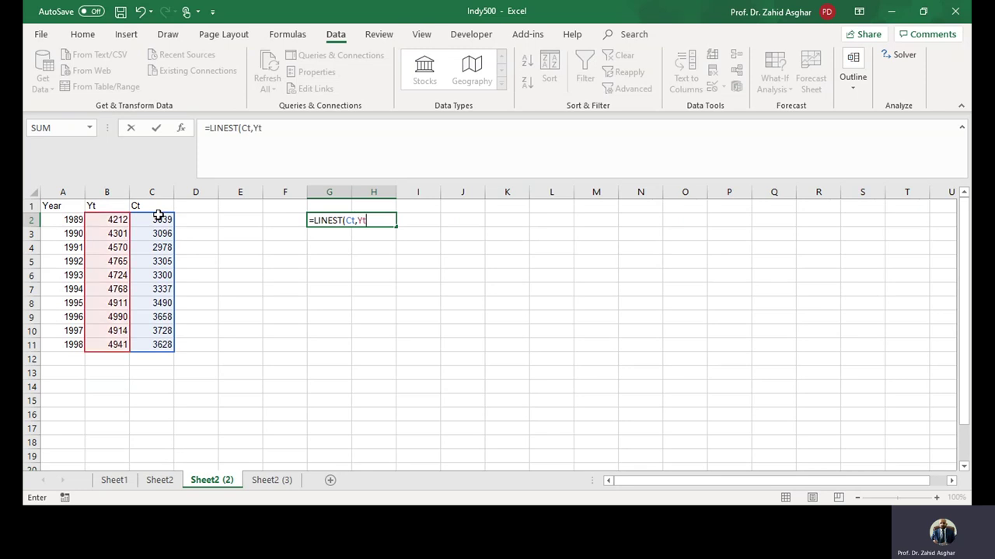
type(",true,true)")
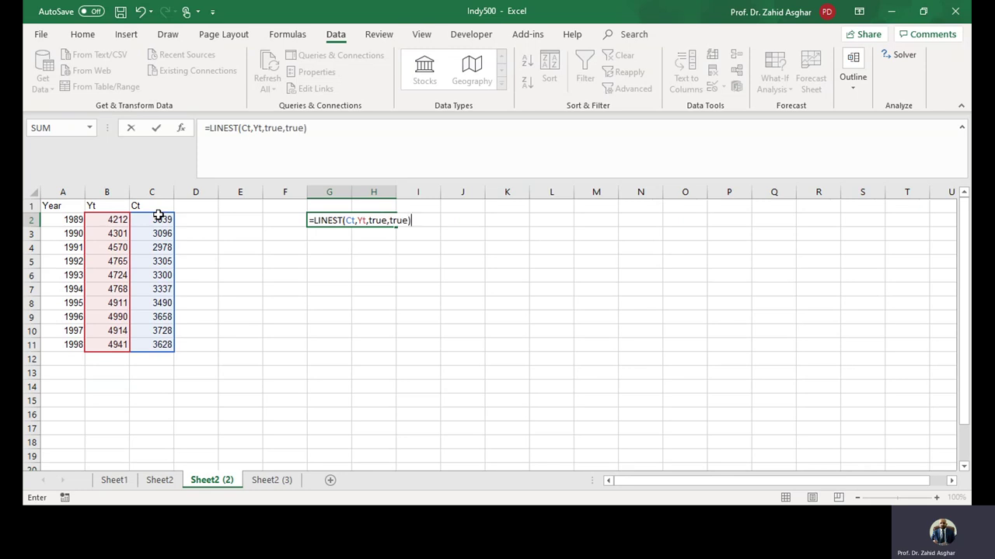
key("ctrl+shift+Return")
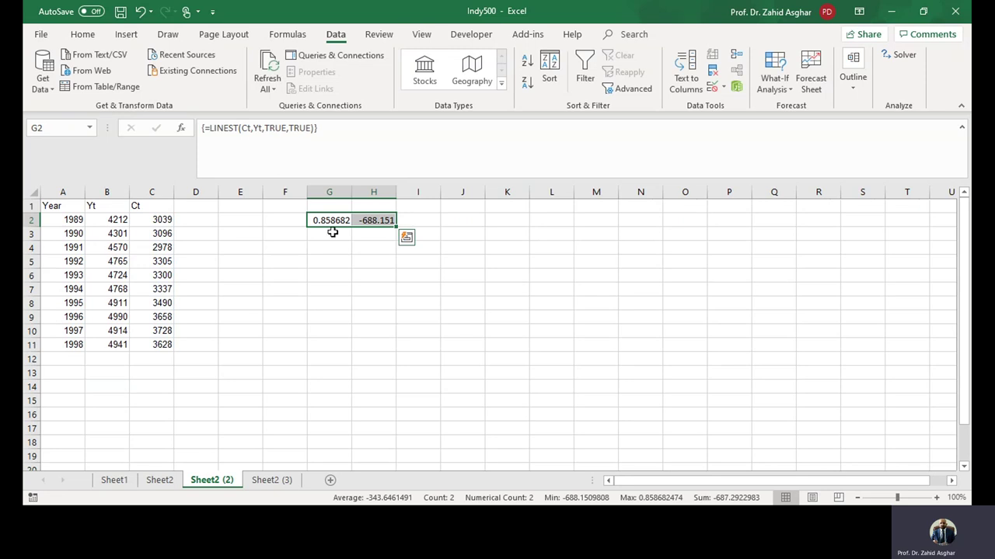
Extend the LINEST array formula over G2:H6 to return the full regression statistics.
left_click_drag(329, 220, 373, 281)
left_click(356, 133)
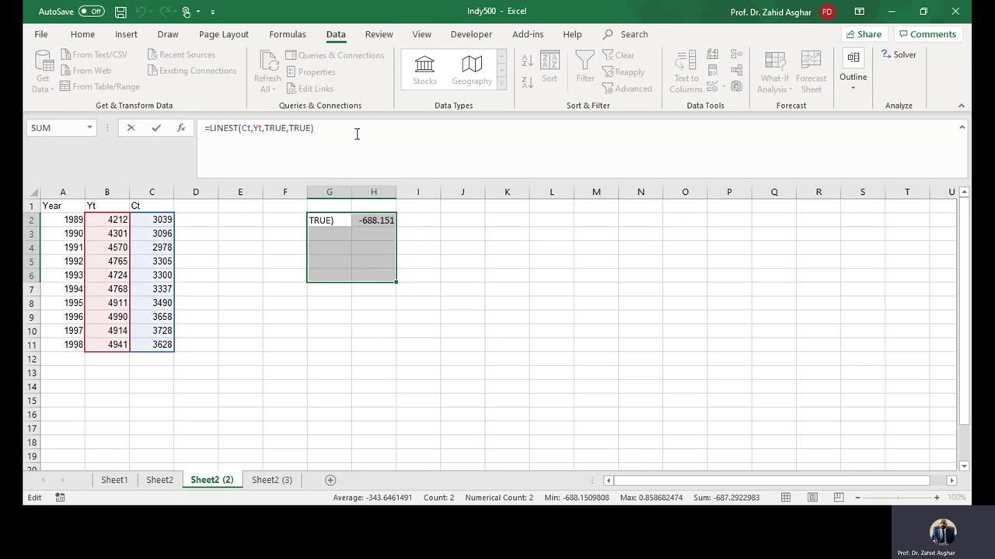
key("ctrl+shift+Return")
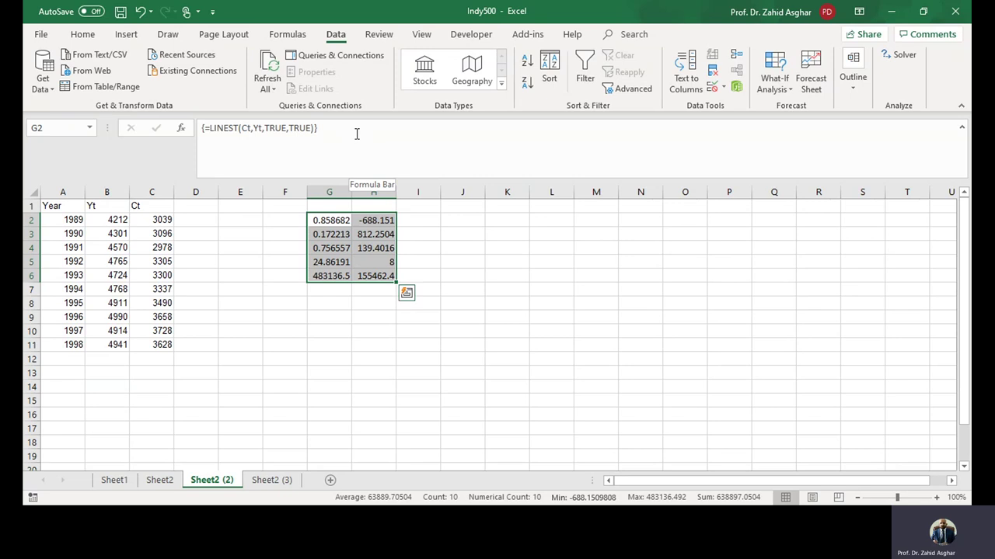
Head column D as Chat and enter the intercept reference =H2 in D2, keeping the workbook open.
left_click(206, 209)
type("Chat")
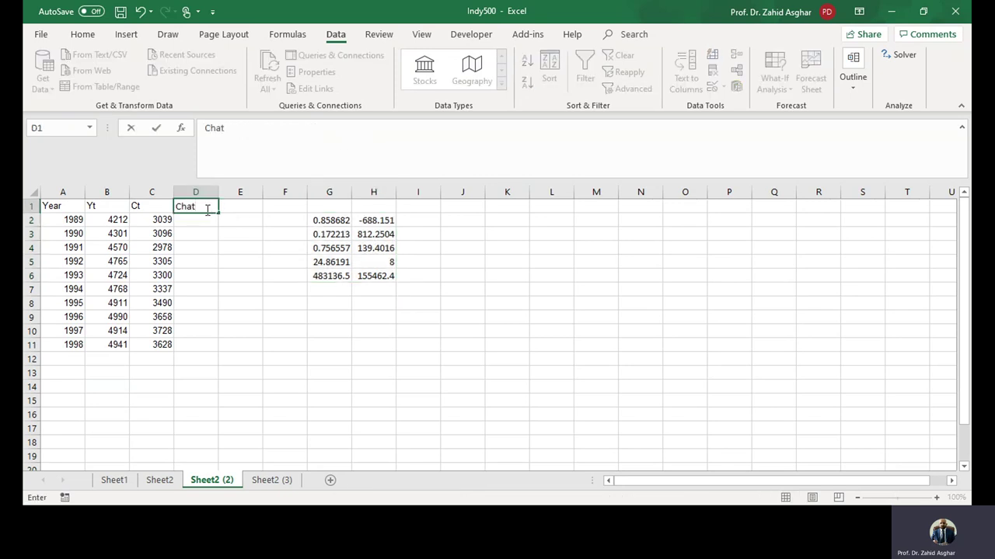
key("Return")
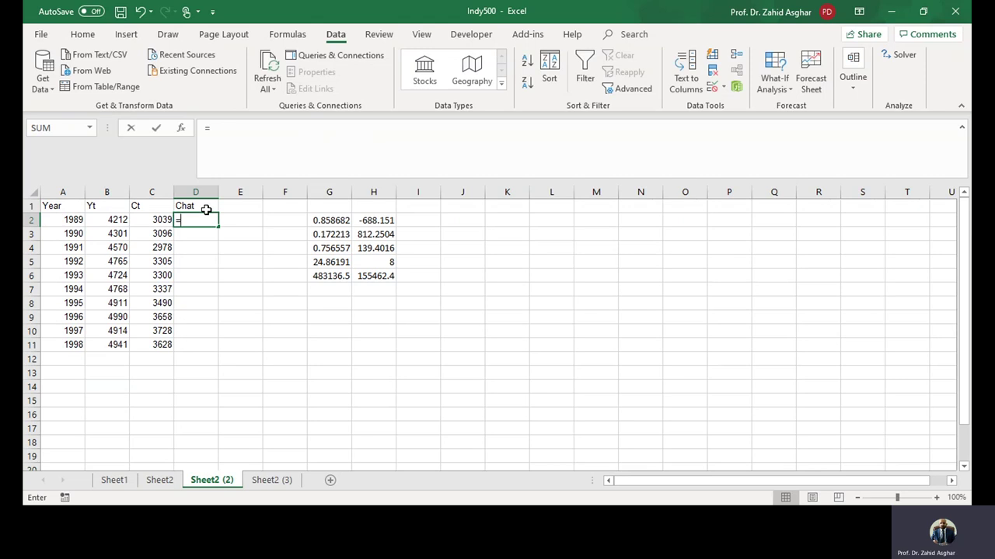
type("=")
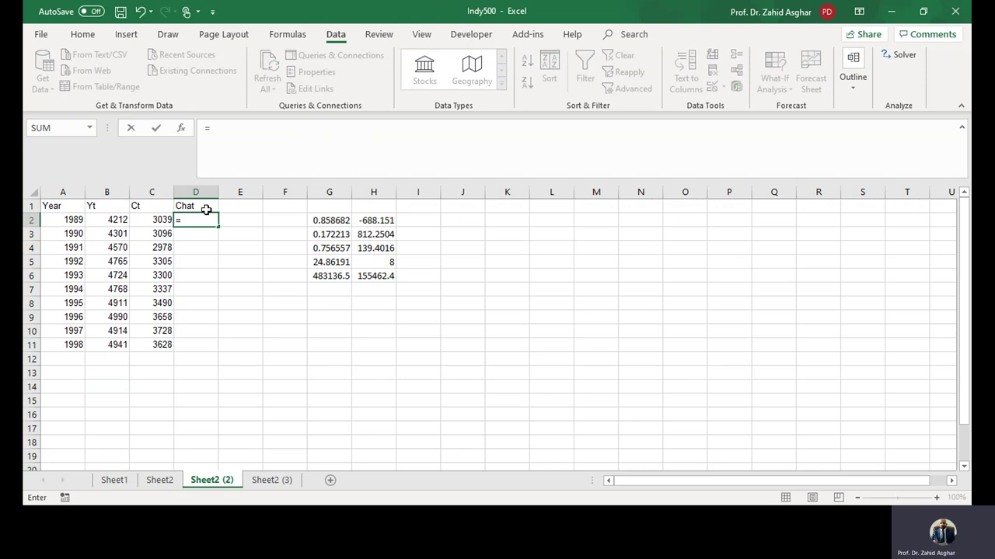
left_click(366, 221)
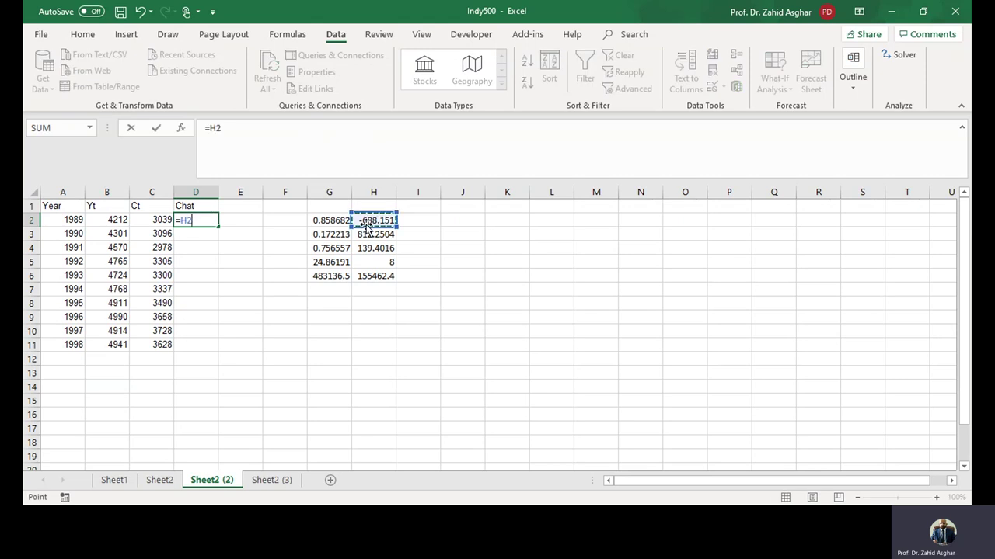
key("ctrl+Return")
key("alt+F4")
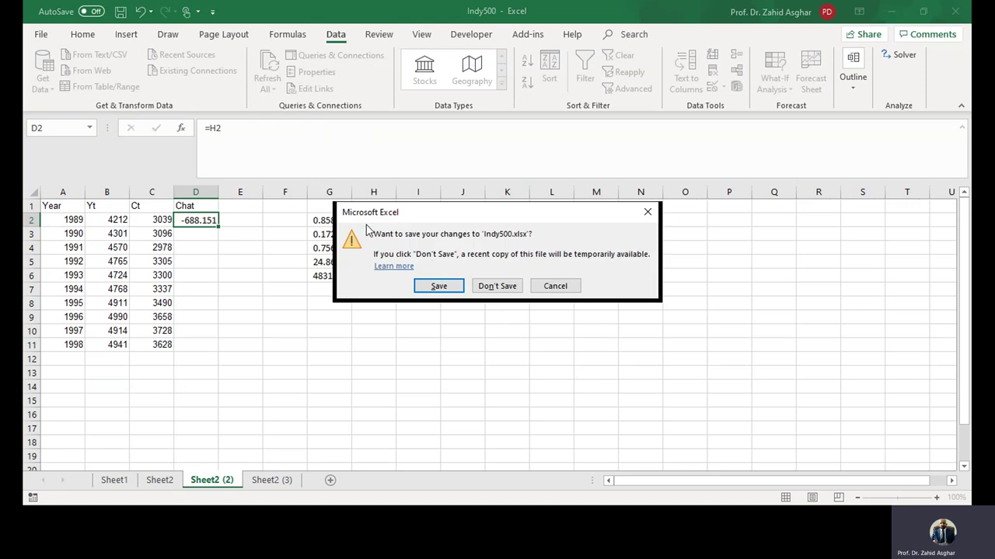
left_click(544, 286)
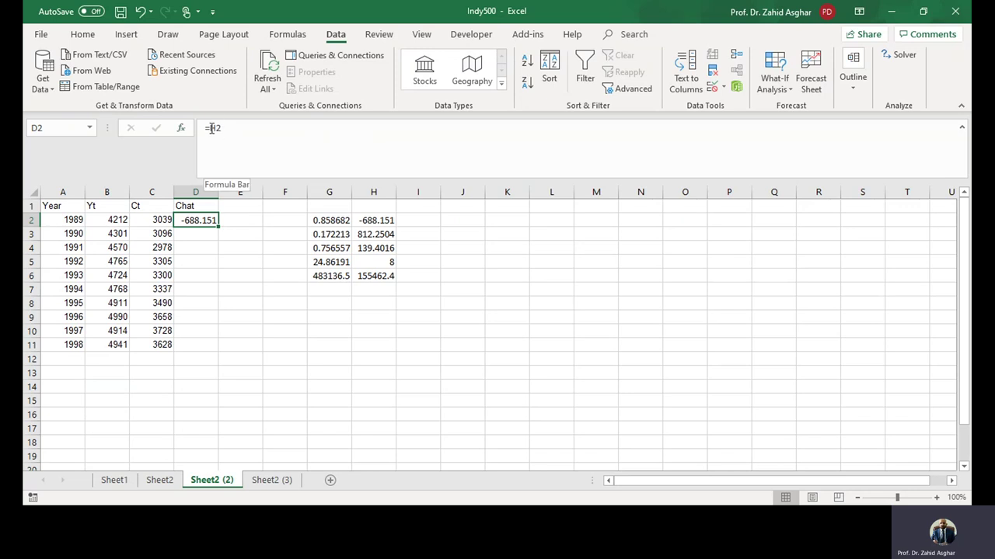
Change the D2 formula to =$H$2+$G$2*B2 and fill it down to D11.
left_click(211, 128)
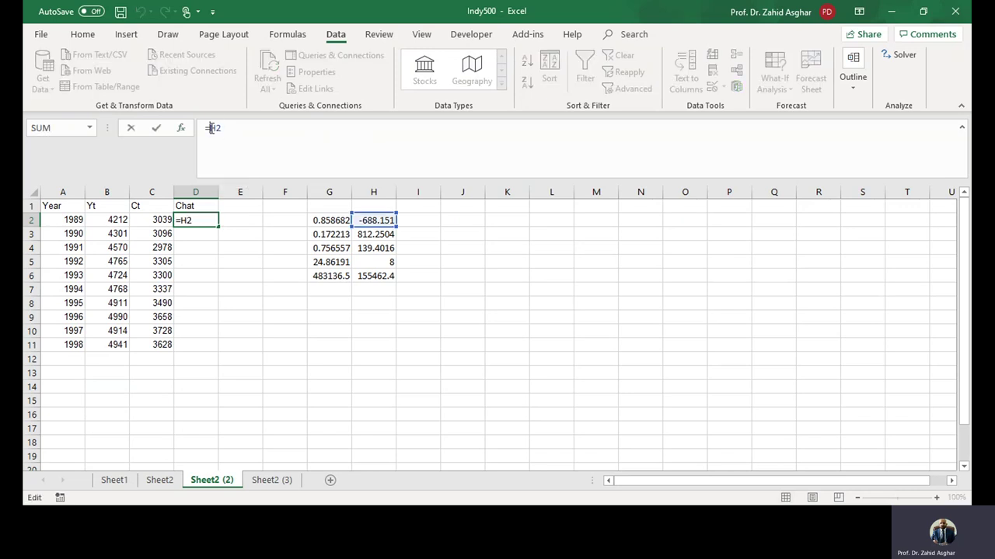
type("$")
key("Right")
type("$")
key("End")
type("+$g$2")
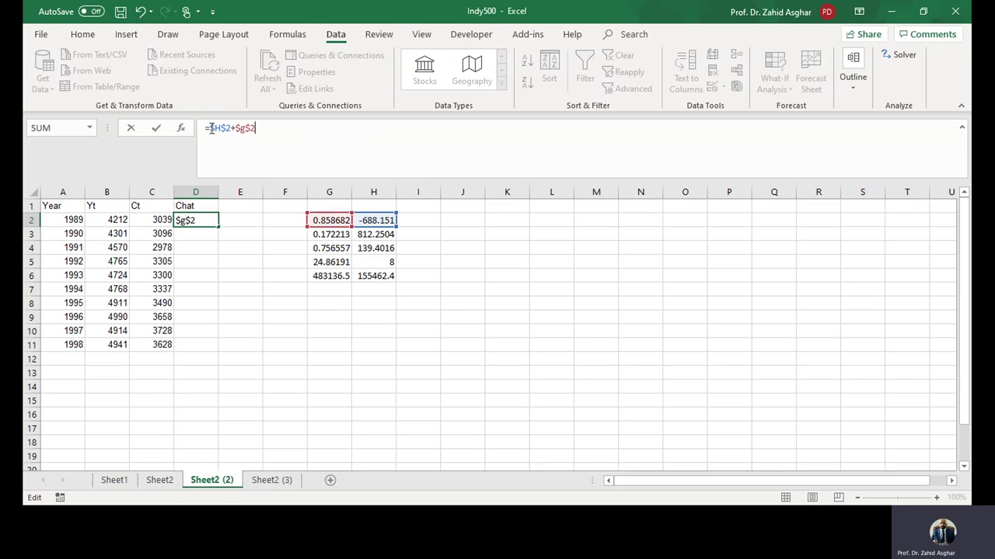
type("*")
left_click(97, 219)
key("Return")
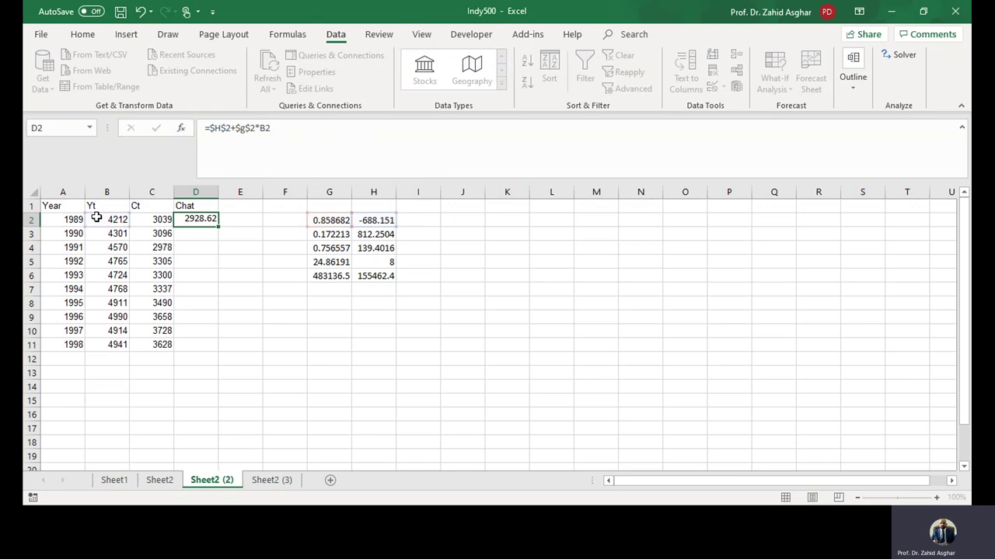
left_click(213, 218)
left_click_drag(217, 225, 223, 350)
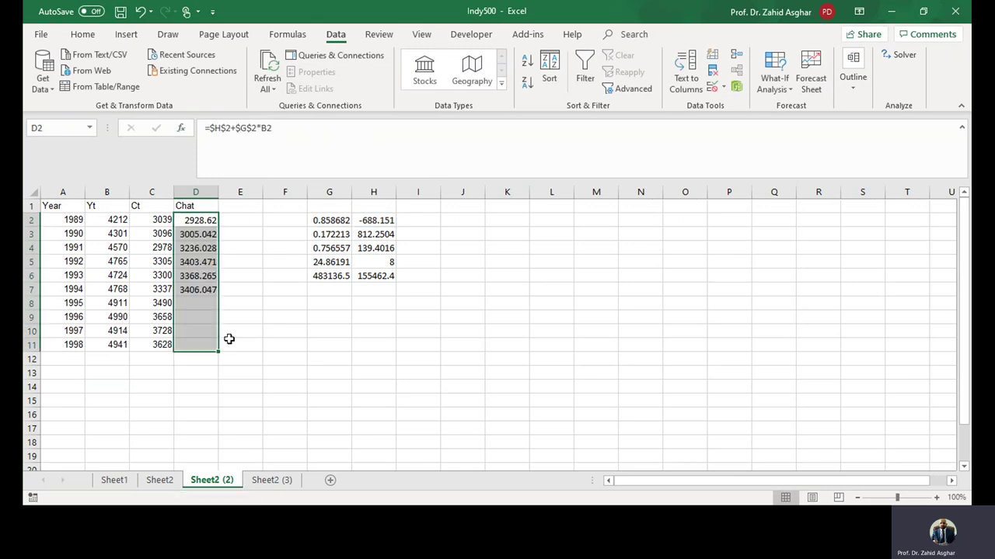
Check the regression's standard error in H4 and head column E as Csim.
left_click(337, 234)
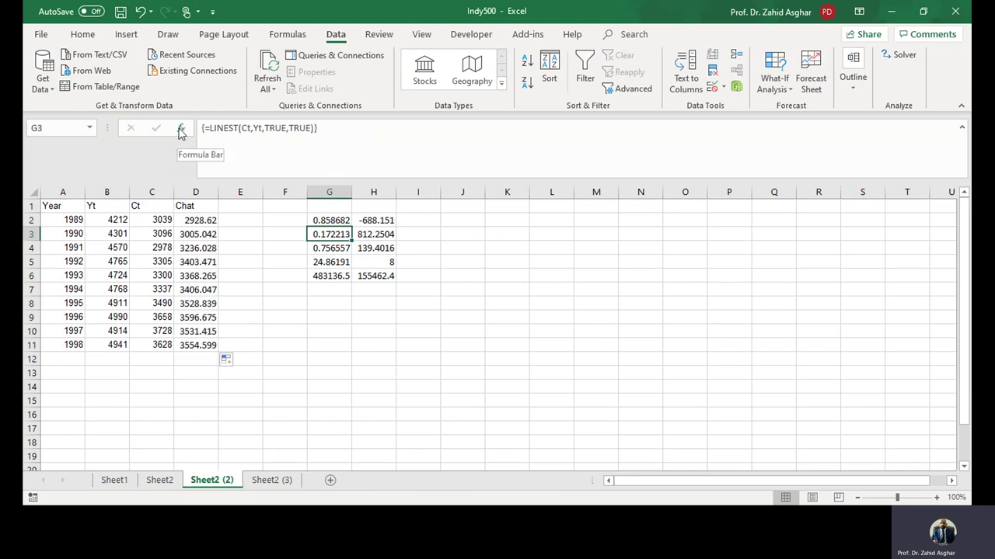
left_click(376, 248)
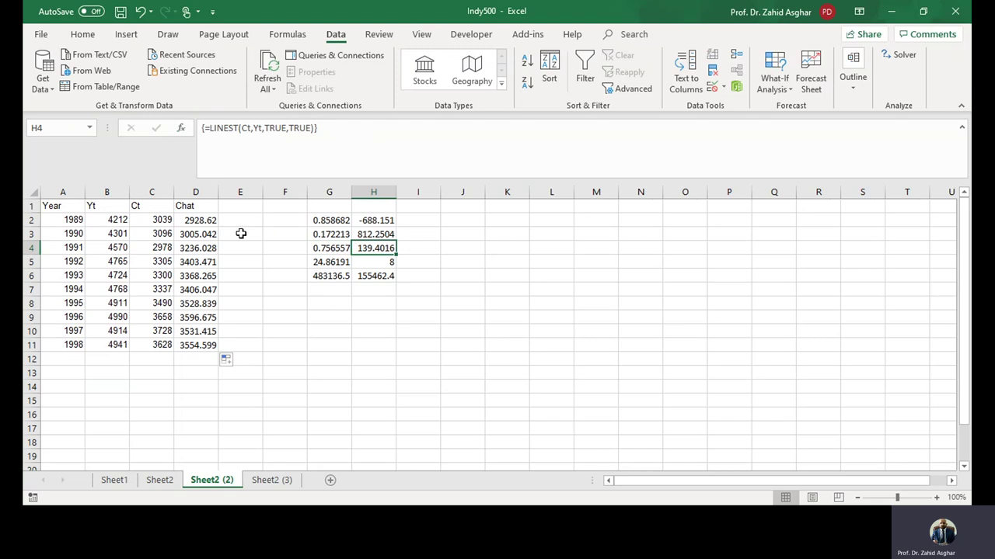
left_click(237, 209)
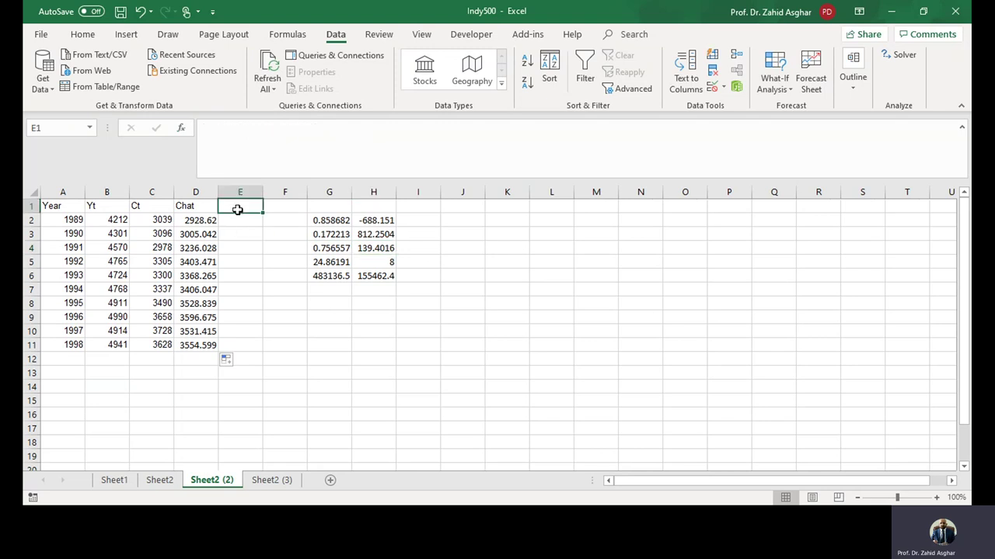
type("Csim")
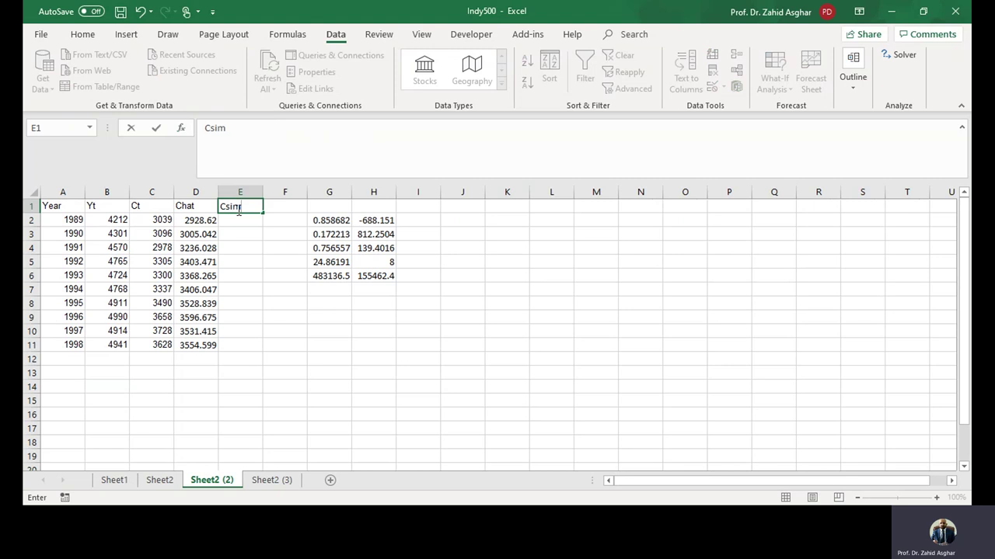
key("Return")
Enter =D2+139.40*NORM.S.INV(RAND()) in E2 and fill it down to E11.
type("=")
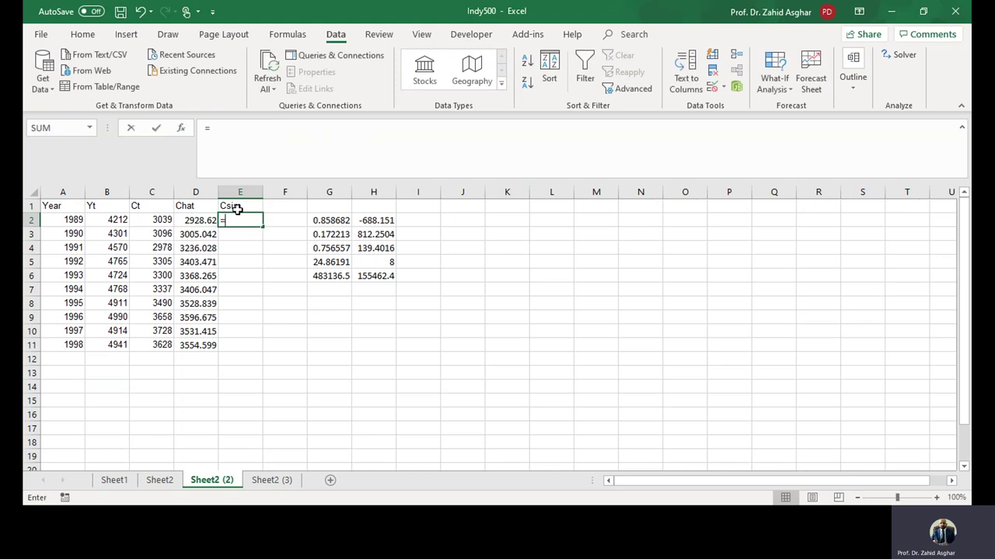
left_click(192, 220)
type("+")
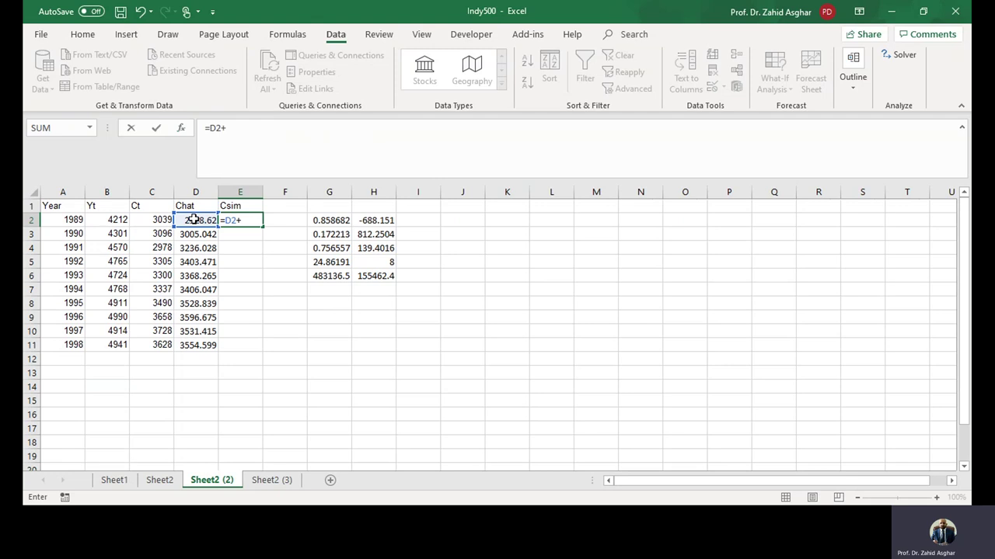
type("139.40*")
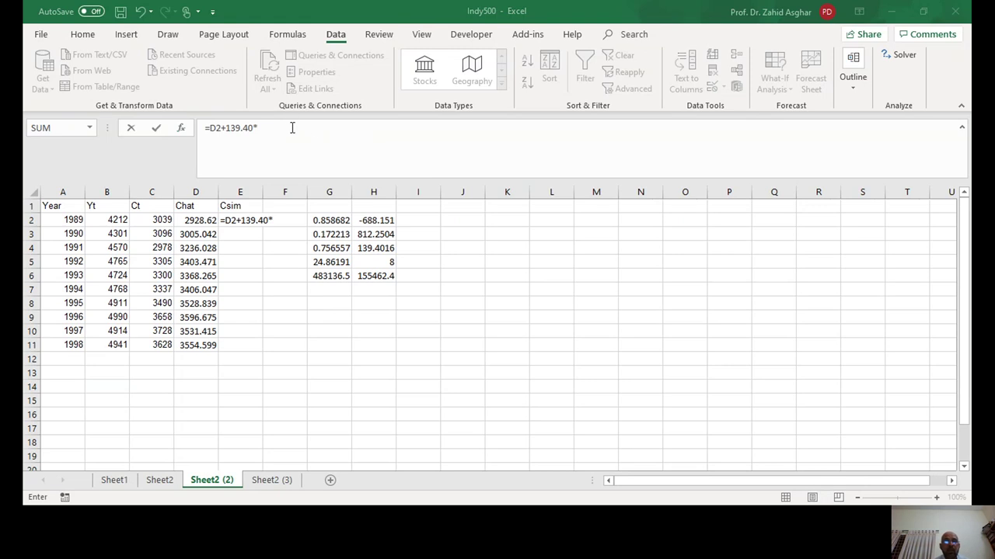
left_click(292, 128)
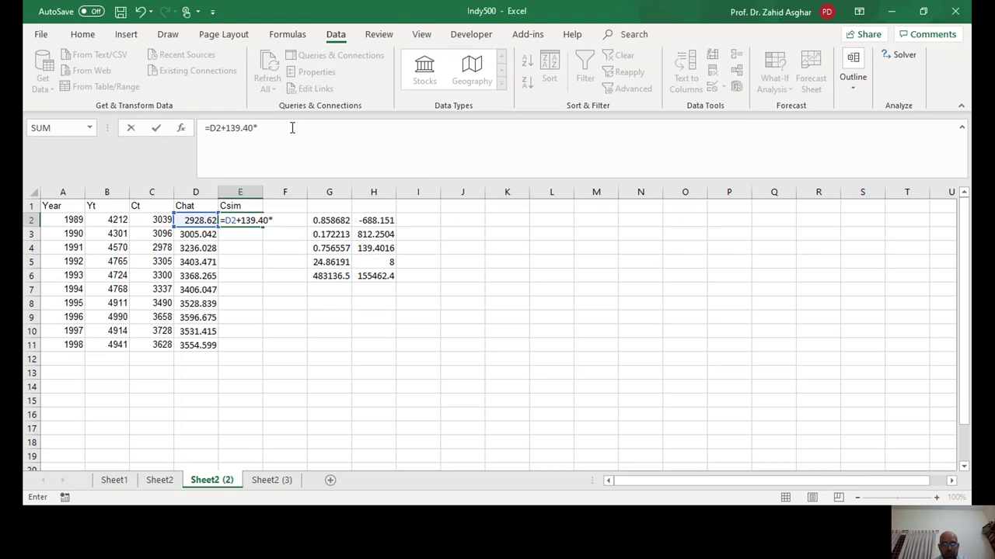
type("norm")
type(".s.i")
key("Tab")
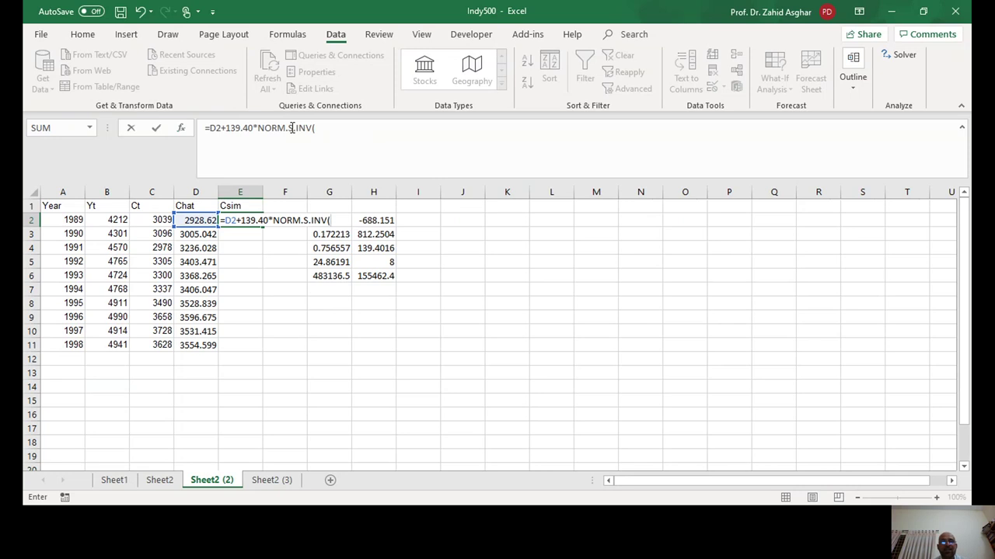
type("rand()")
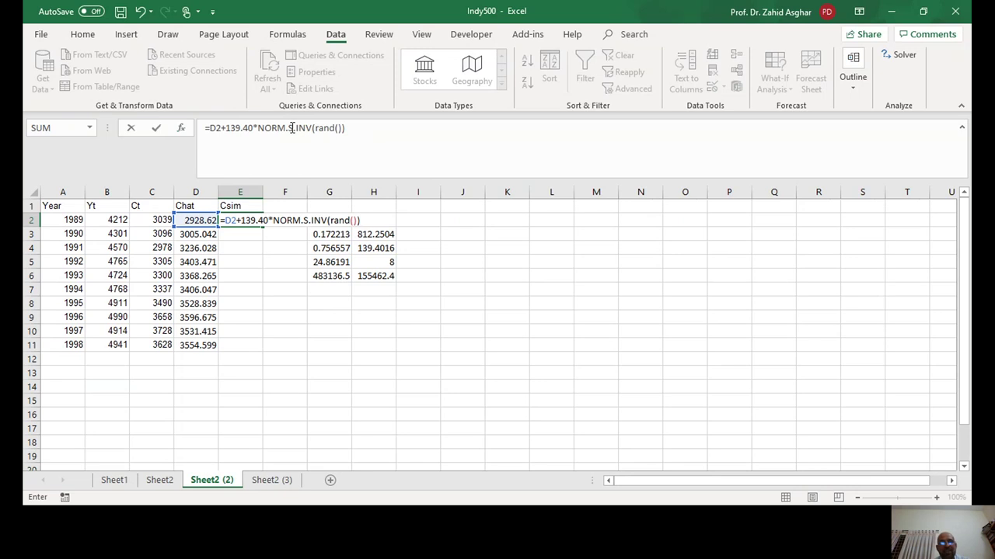
key("Return")
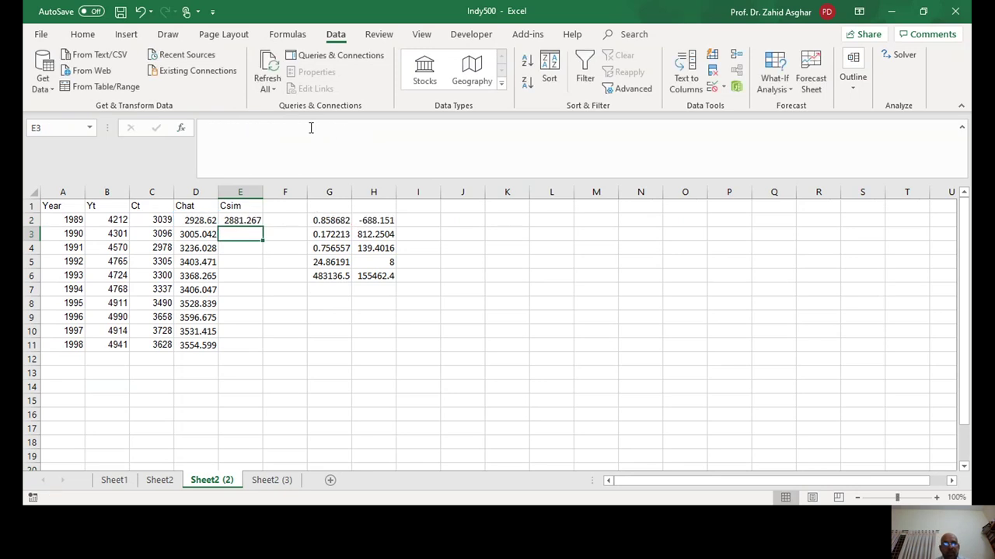
left_click(256, 222)
left_click_drag(264, 226, 258, 354)
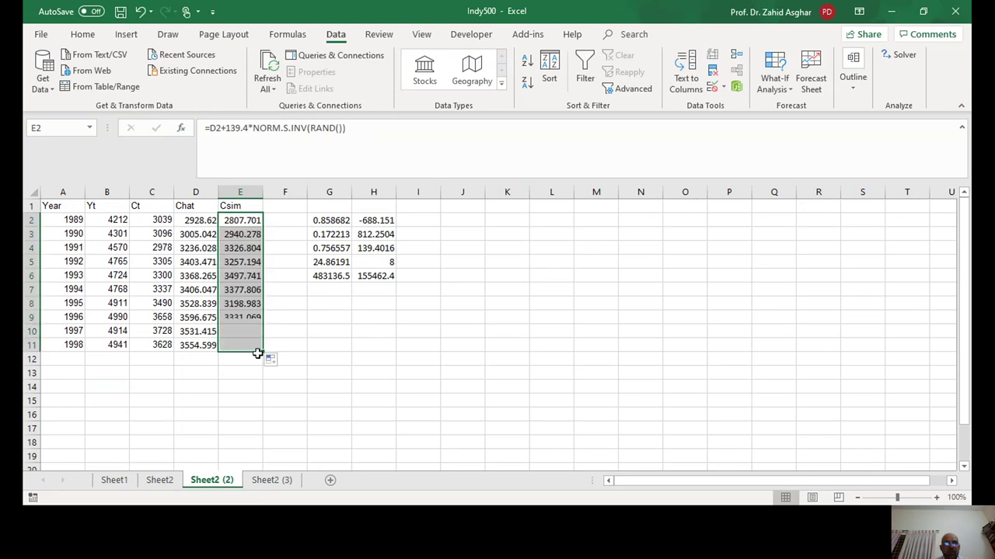
Enter the throwaway numbers 1, 1, 11 and 1 in G11:G14 to make the random Csim values recalculate.
left_click(342, 342)
type("1")
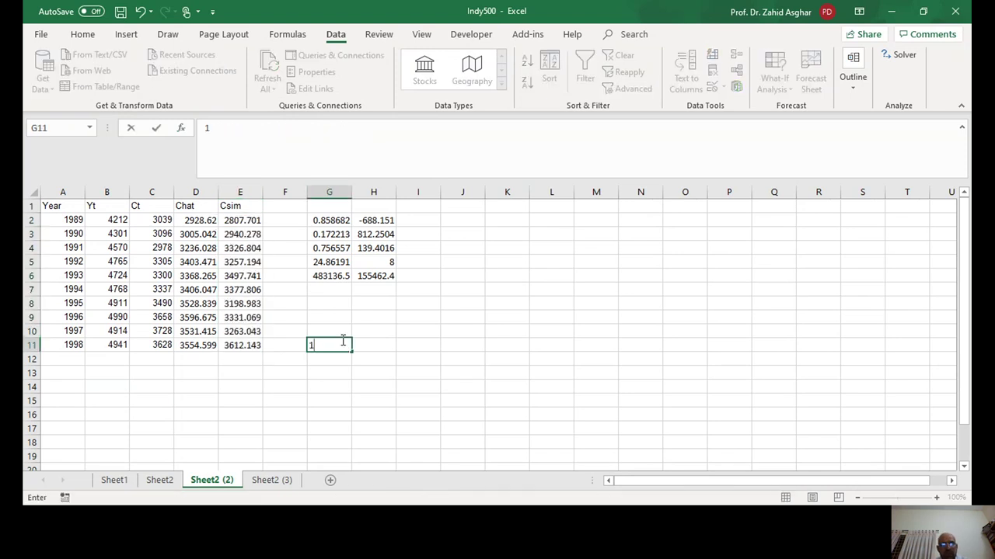
key("Return")
type("1")
key("Return")
type("11")
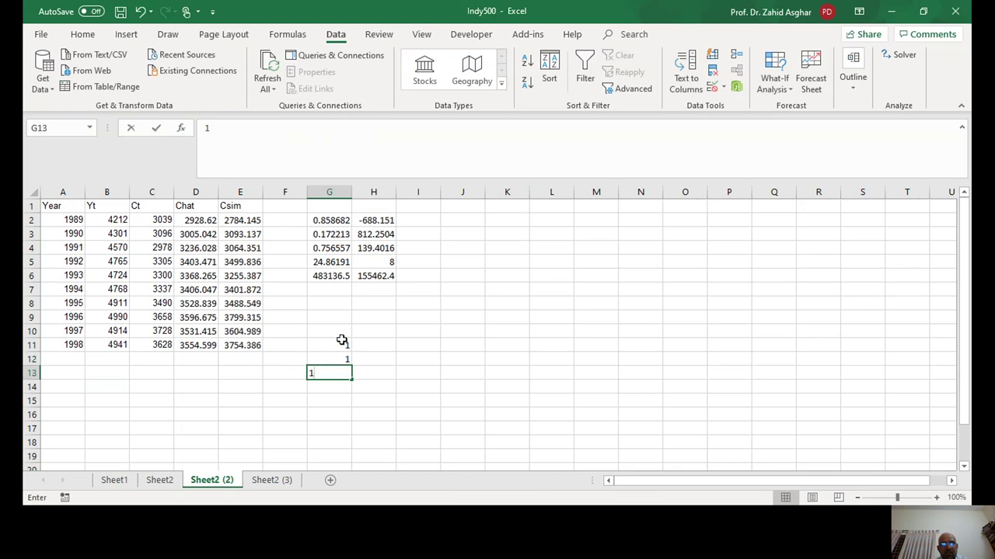
key("Return")
type("1")
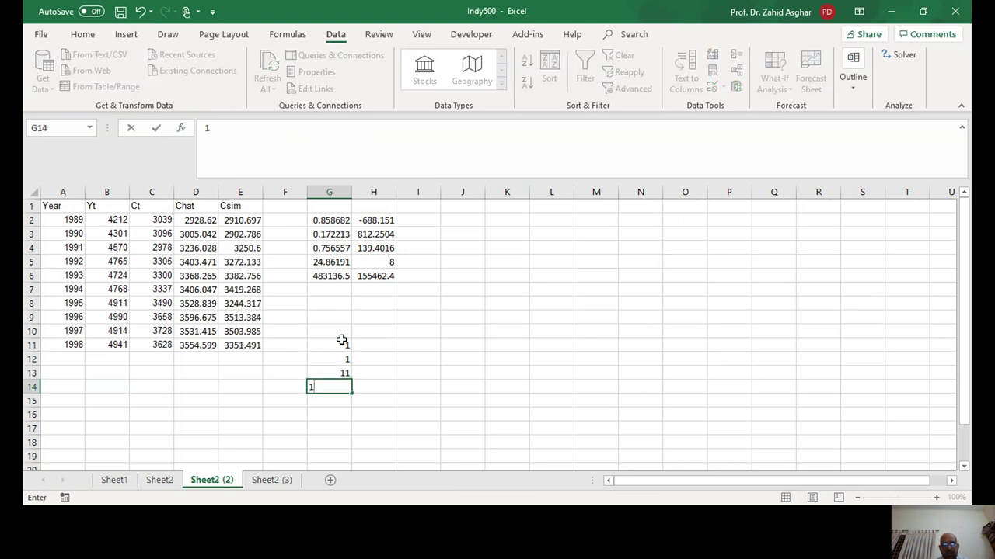
Clear the throwaway numbers from G11:G14.
left_click(342, 341)
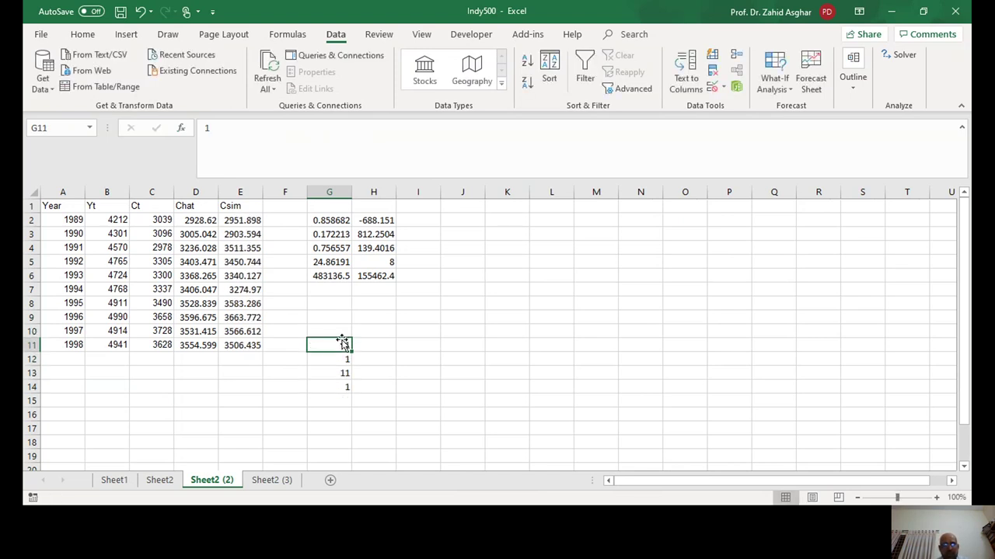
key("shift+Down")
key("shift+Down")
key("shift+Down")
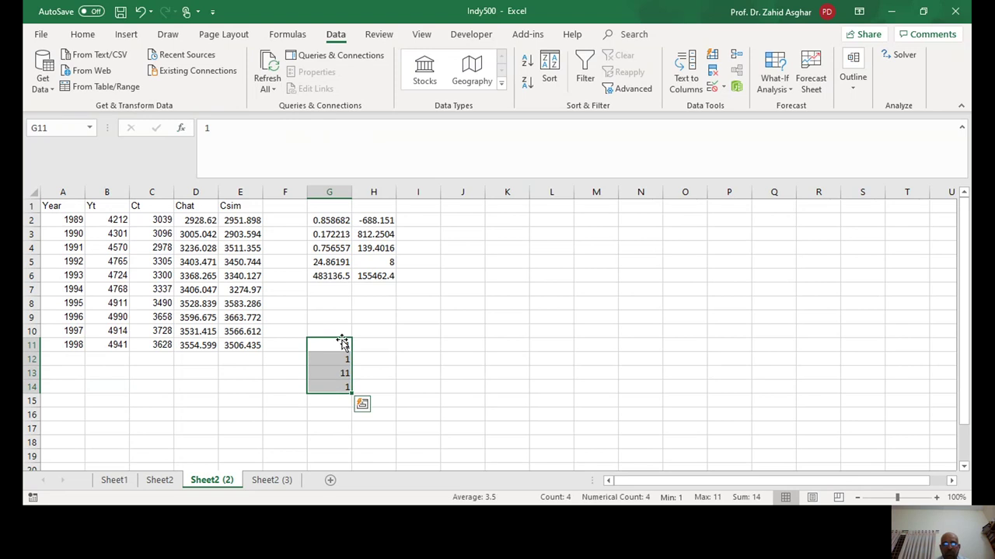
key("Delete")
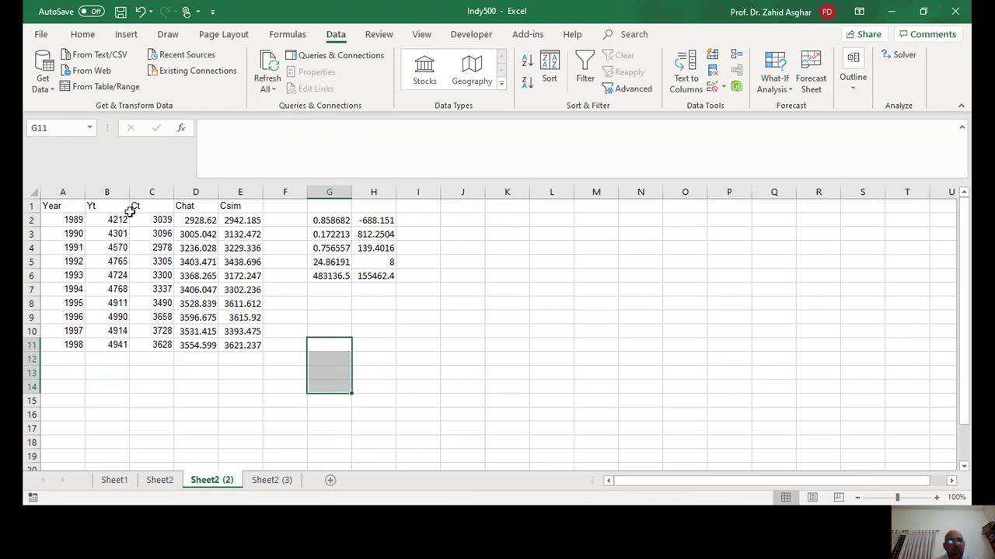
left_click(153, 192)
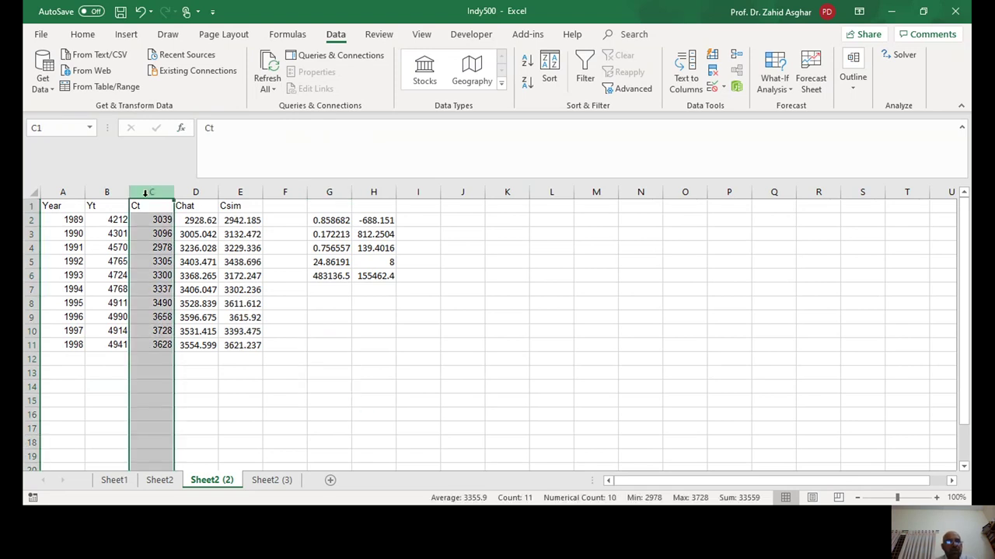
left_click(113, 191)
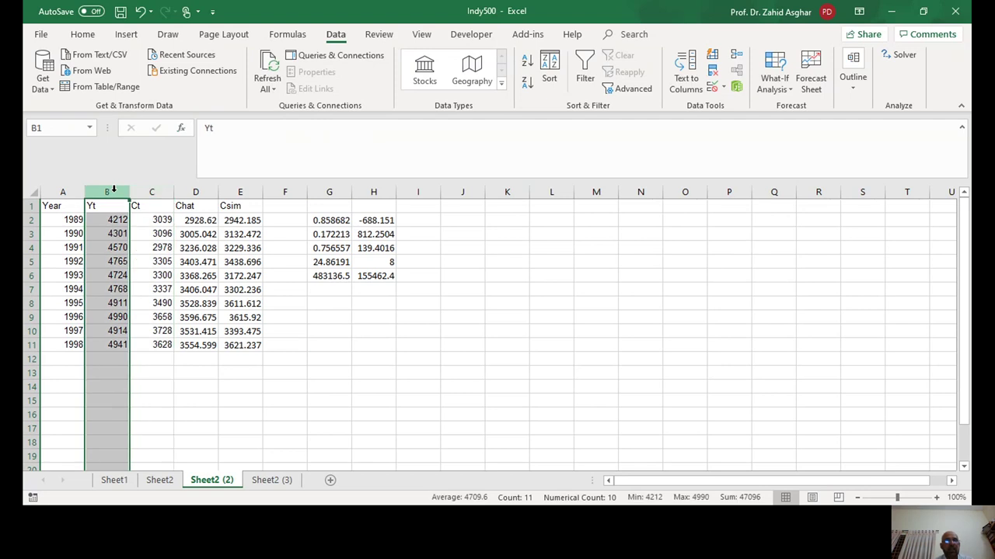
left_click(229, 191)
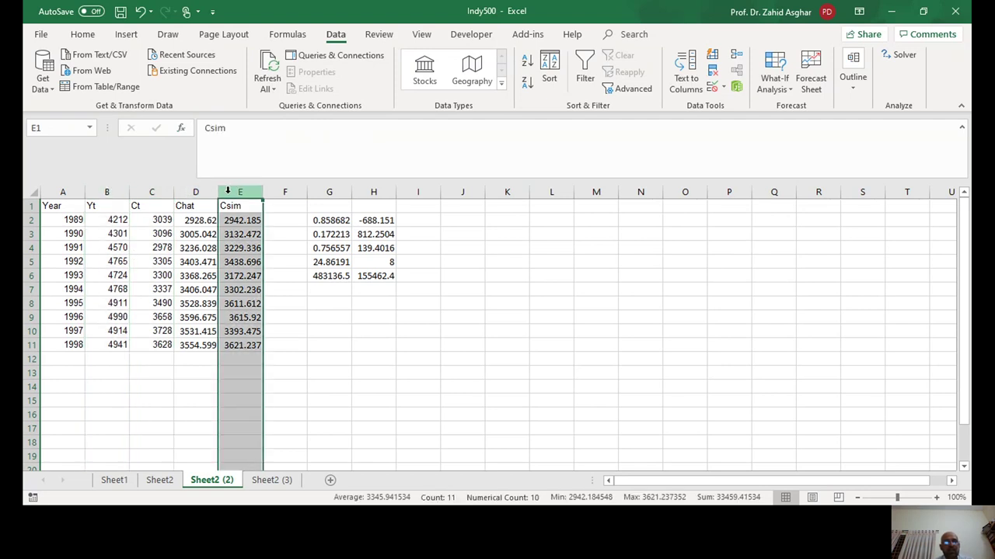
left_click(106, 192)
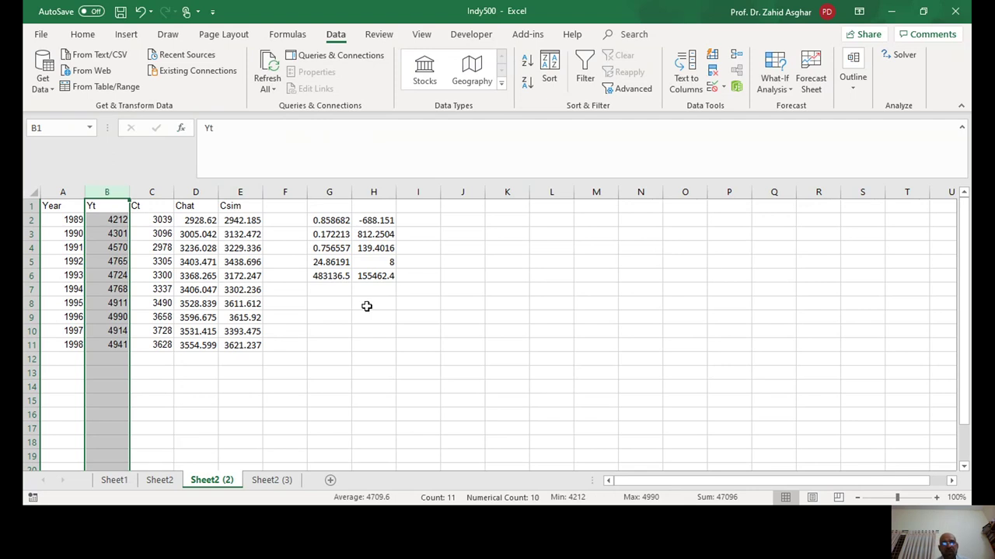
Enter the array formula =LINEST(E2:E11,B2:B11) across G9:H9 to regress Csim on Yt.
left_click_drag(339, 313, 370, 321)
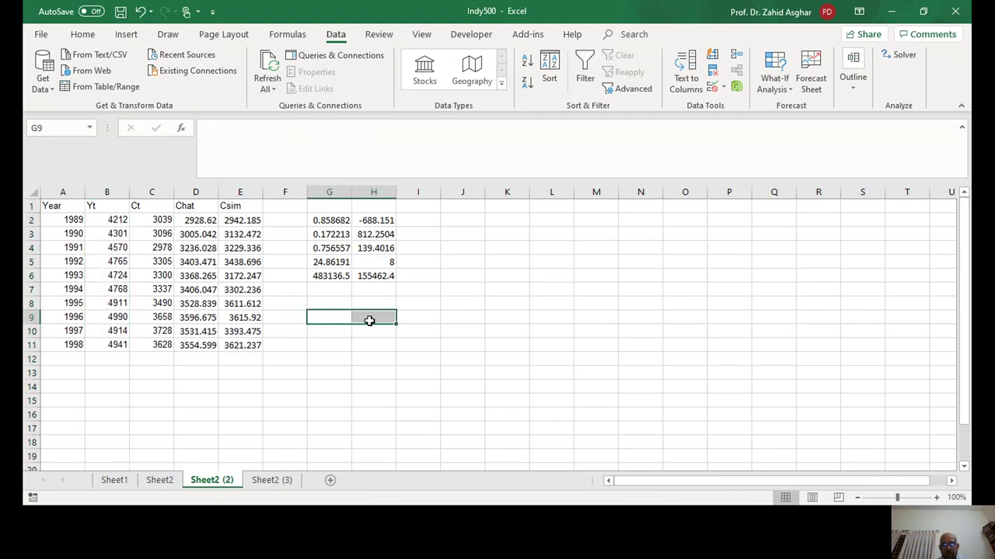
type("=")
key("BackSpace")
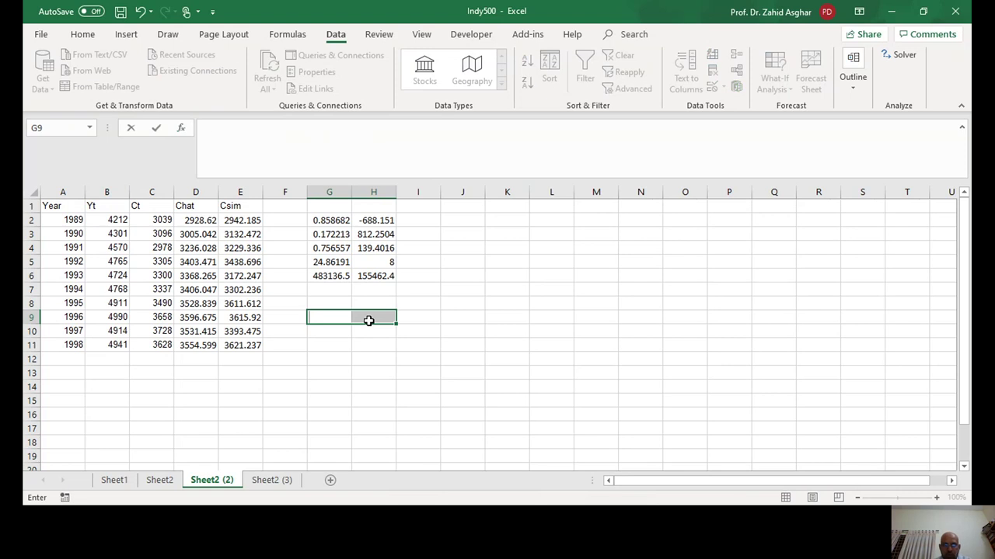
type("=")
key("BackSpace")
type("=linest(")
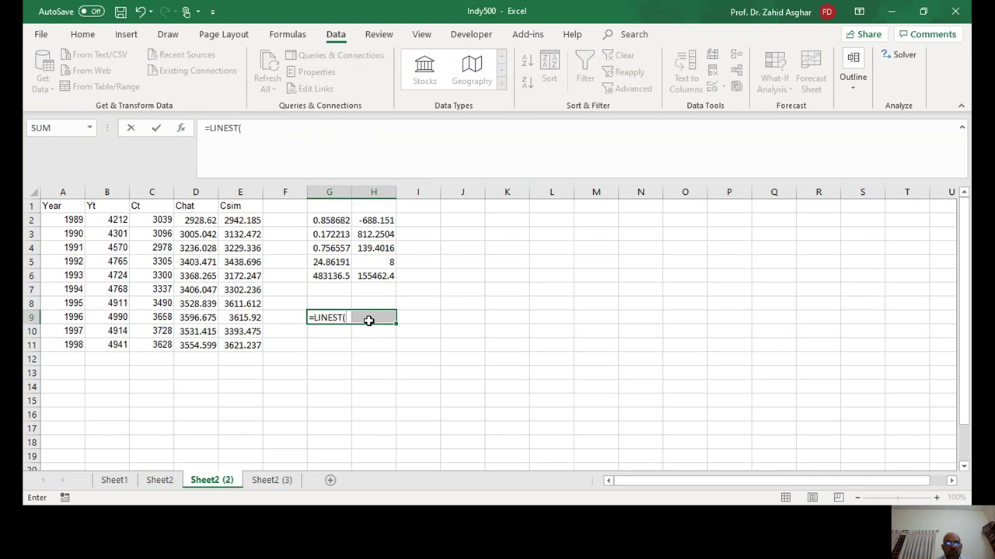
left_click_drag(245, 223, 245, 344)
type(",")
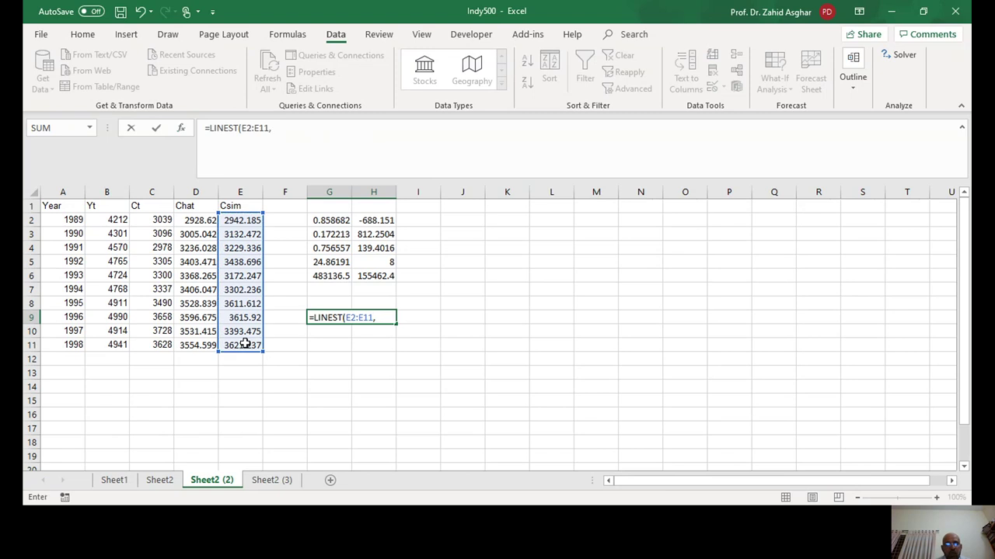
left_click_drag(97, 222, 102, 340)
type(")")
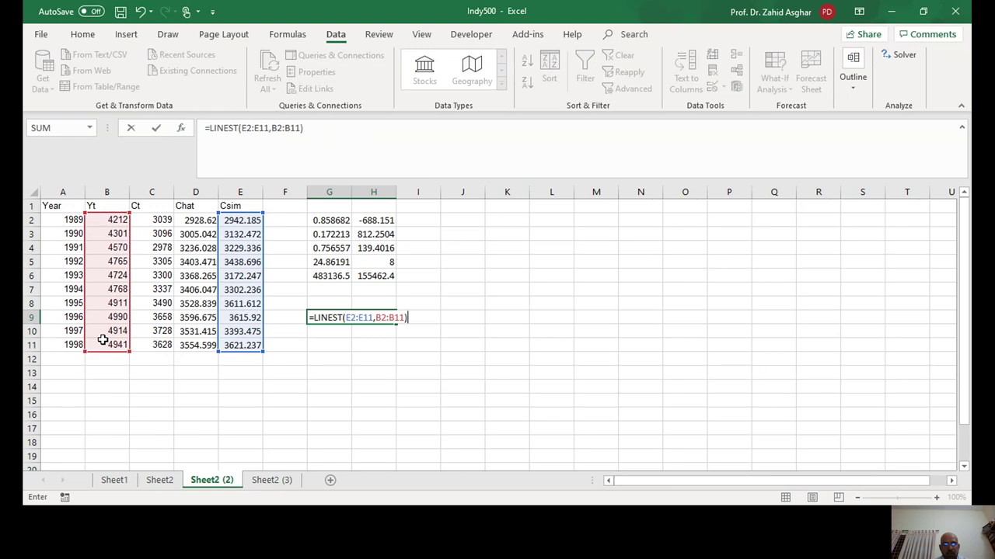
key("ctrl+shift+Return")
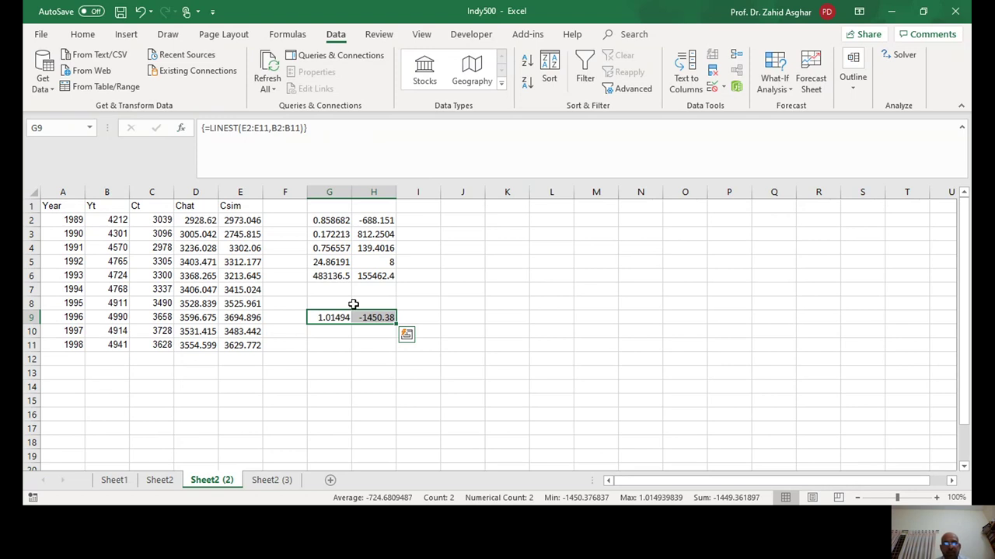
Label the simulated regression coefficients by entering a in H8 and b in G8.
left_click(379, 306)
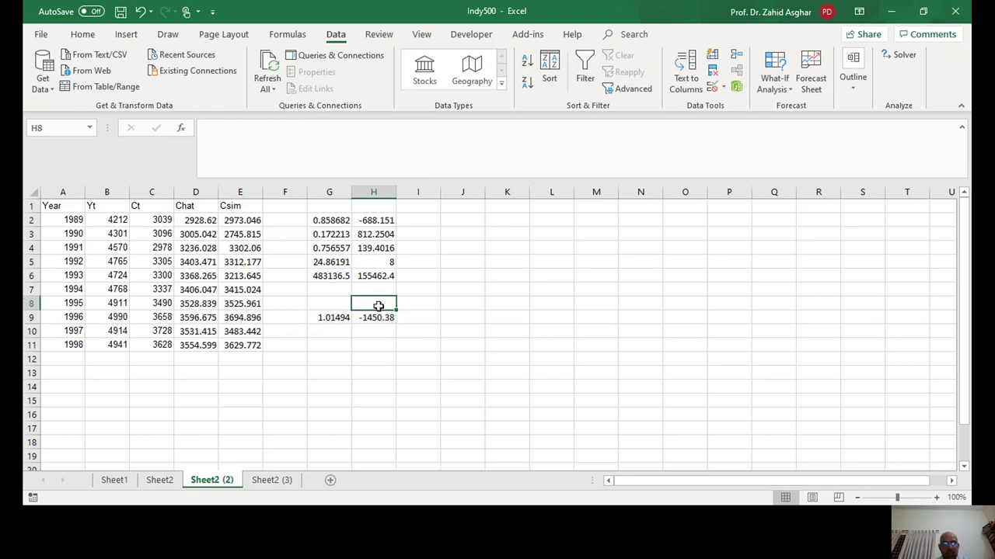
type("a")
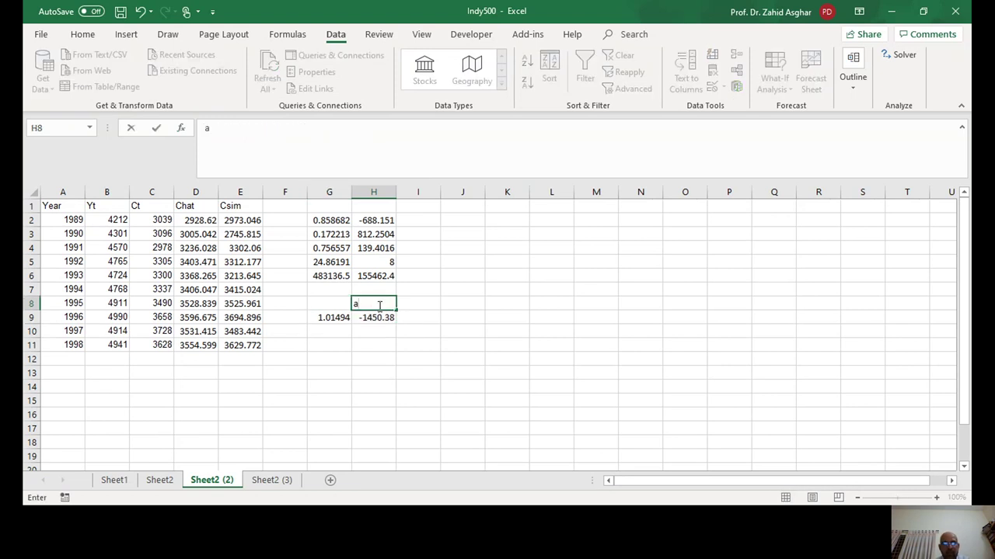
left_click(329, 302)
type("b")
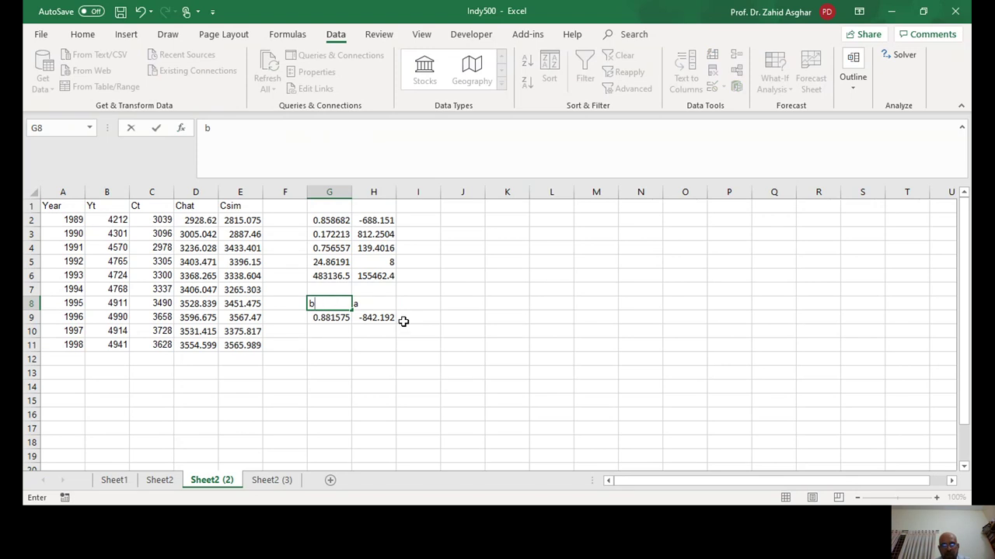
left_click(378, 346)
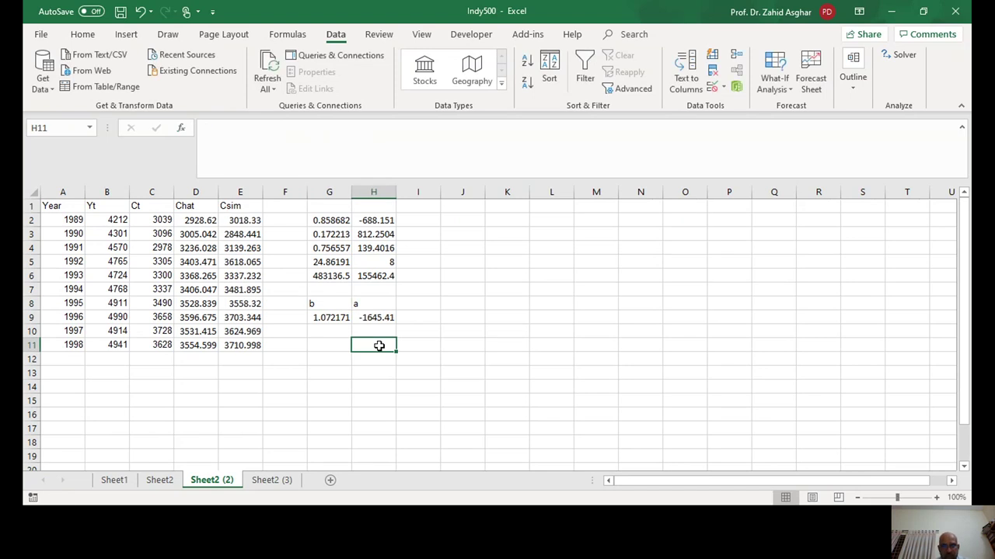
Recalculate the sheet repeatedly to examine how the simulated slope and intercept in G9:H9 vary.
key("F9")
key("F9")
key("F9")
key("F9")
key("F9")
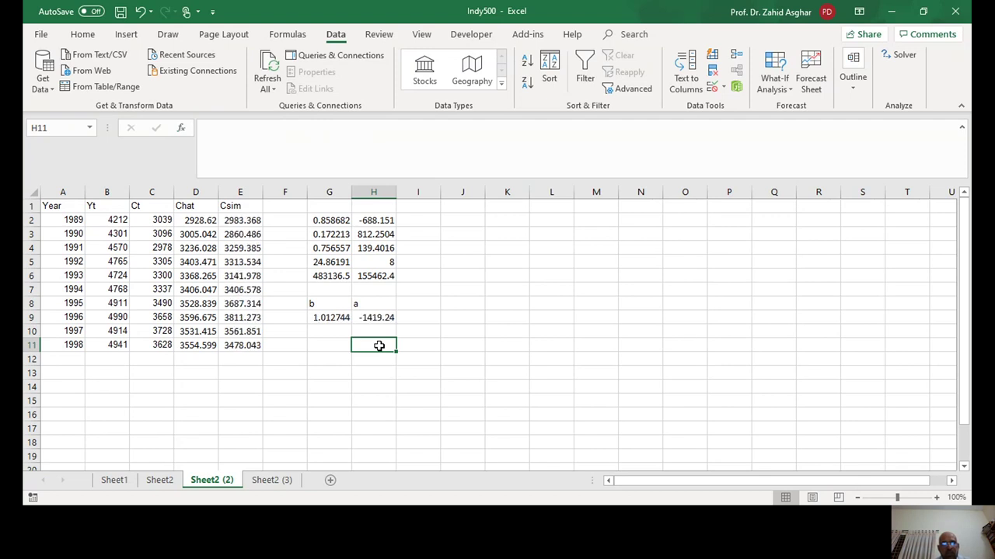
key("F9")
key("F9")
key("F9")
key("F9")
key("F9")
key("F9")
key("F9")
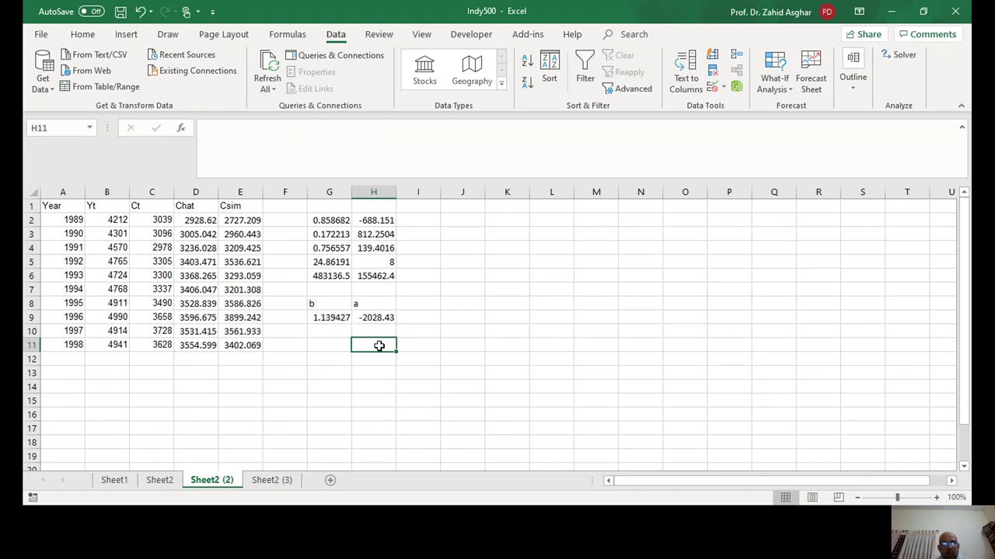
key("F9")
key("F9")
key("F9")
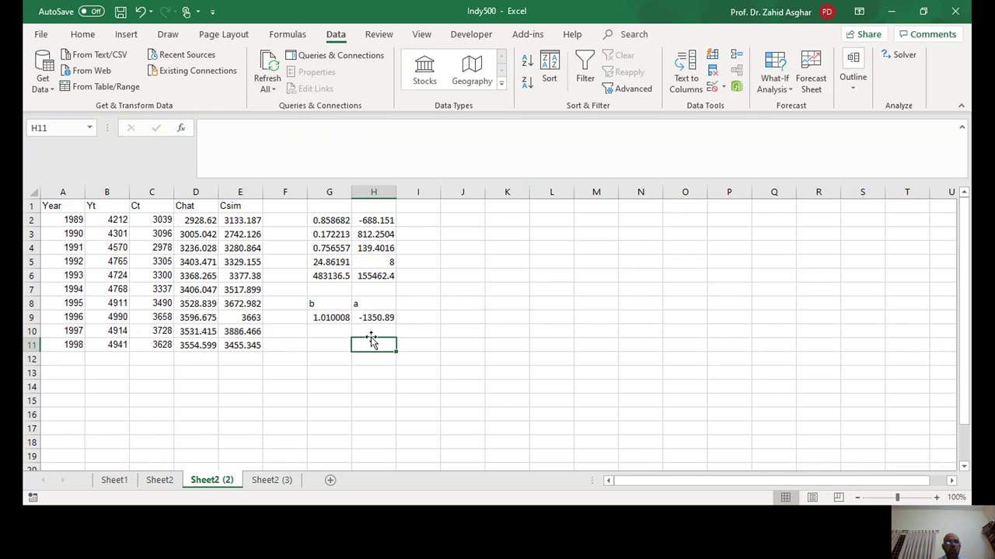
Insert a scatter chart of Ct against Yt from the data in B1:C11.
left_click_drag(89, 206, 159, 290)
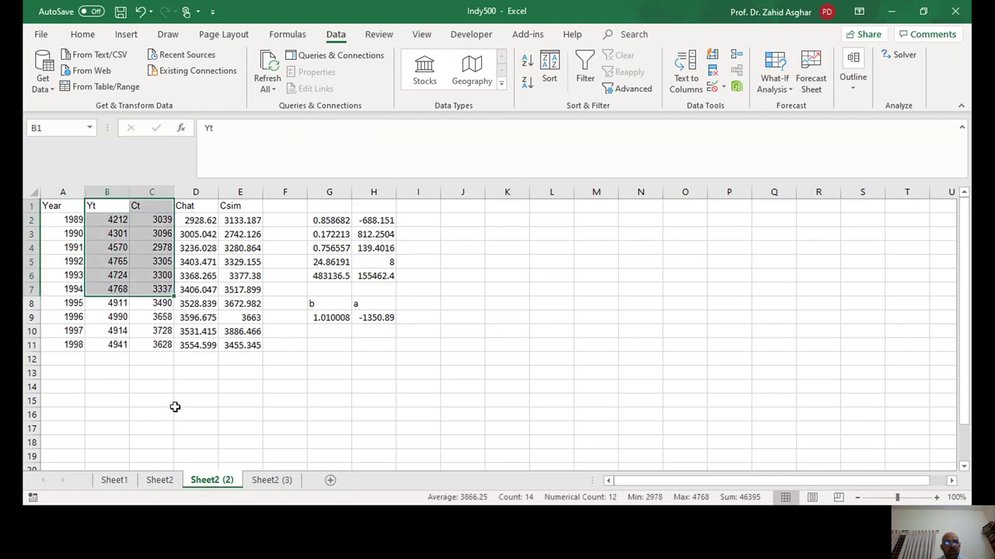
left_click_drag(174, 407, 154, 343)
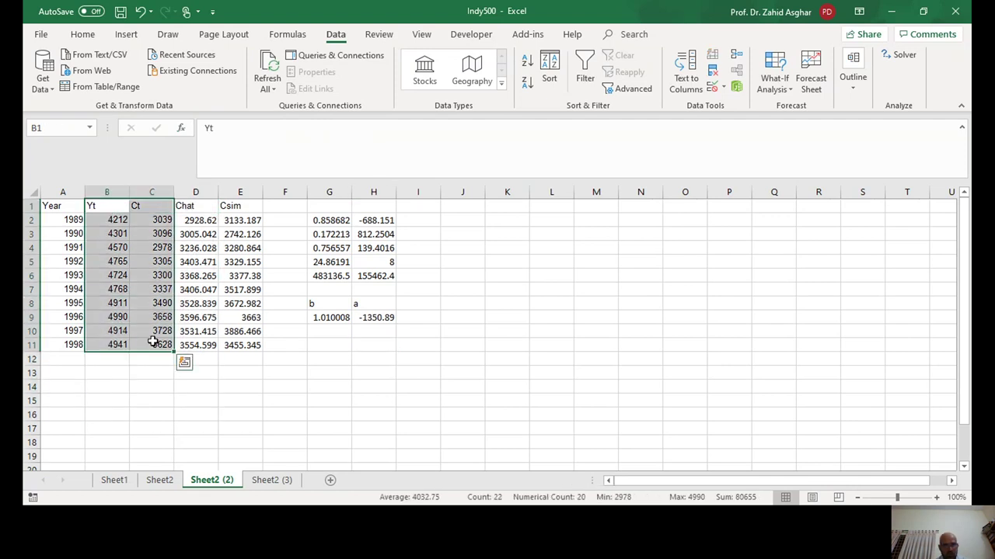
key("alt")
key("n")
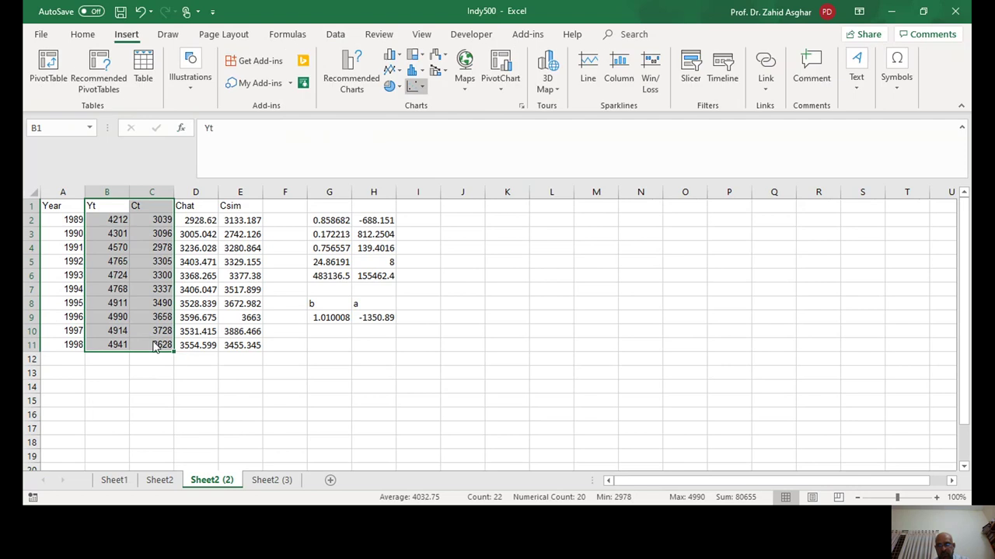
key("d")
key("Return")
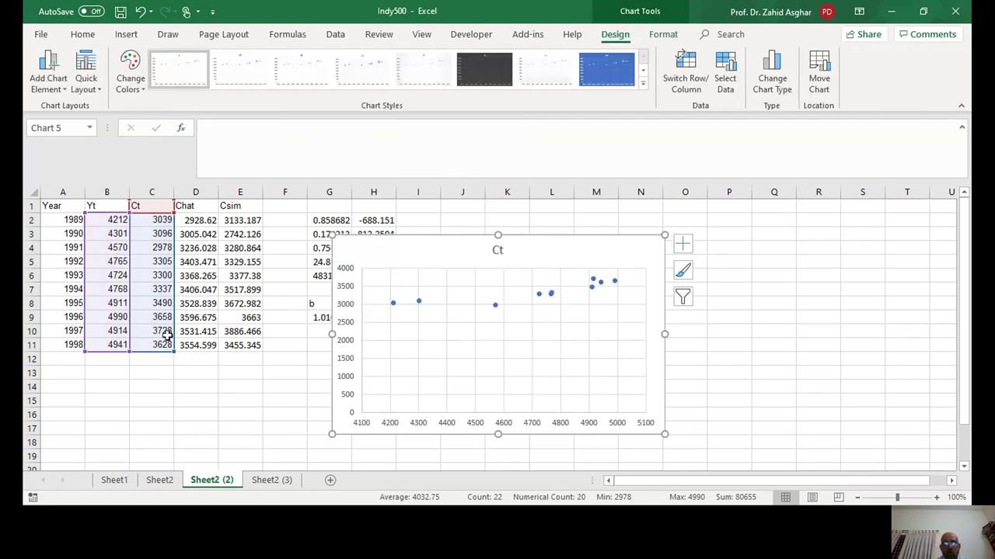
Set the minimum bound of the scatter chart's vertical axis to 2500.
left_click(346, 347)
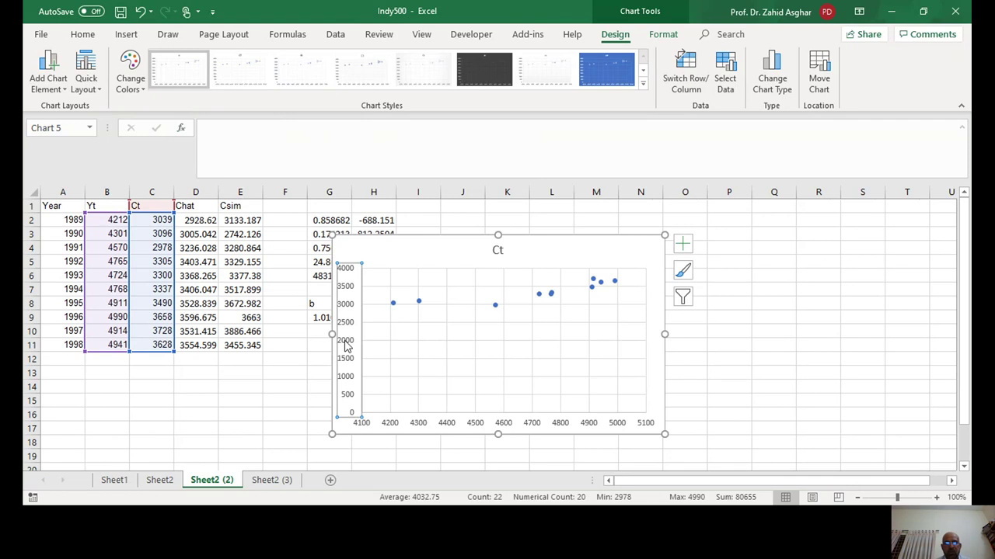
right_click(347, 347)
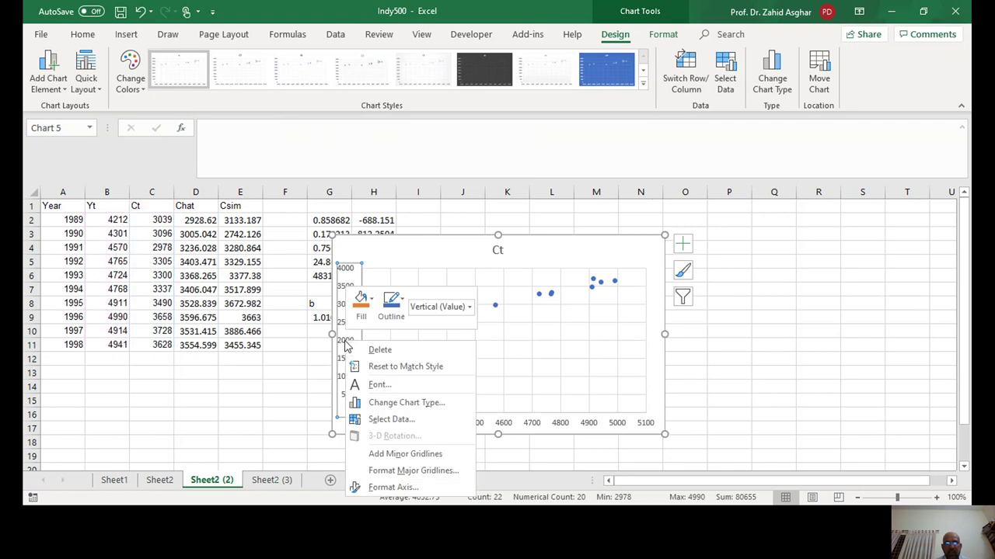
left_click(410, 487)
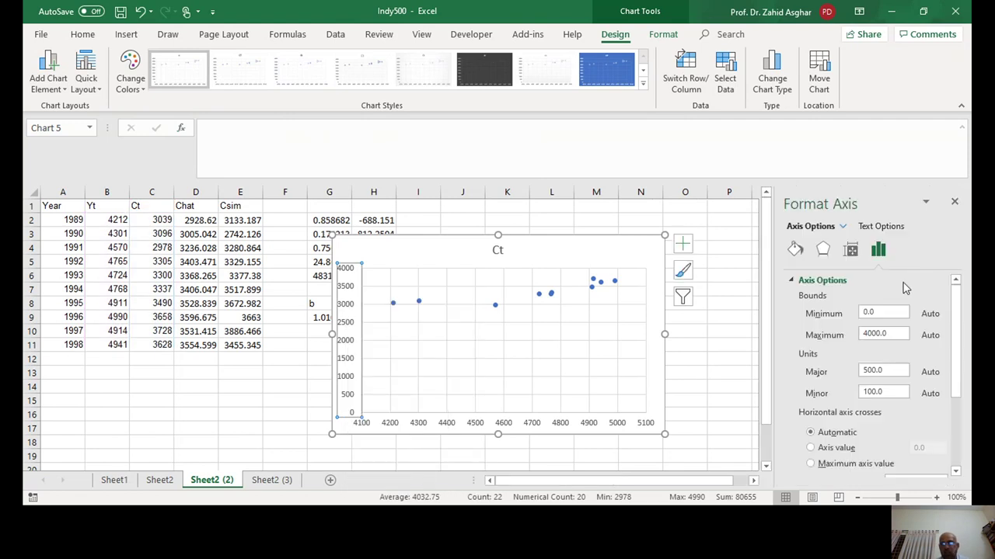
left_click(863, 315)
type("250")
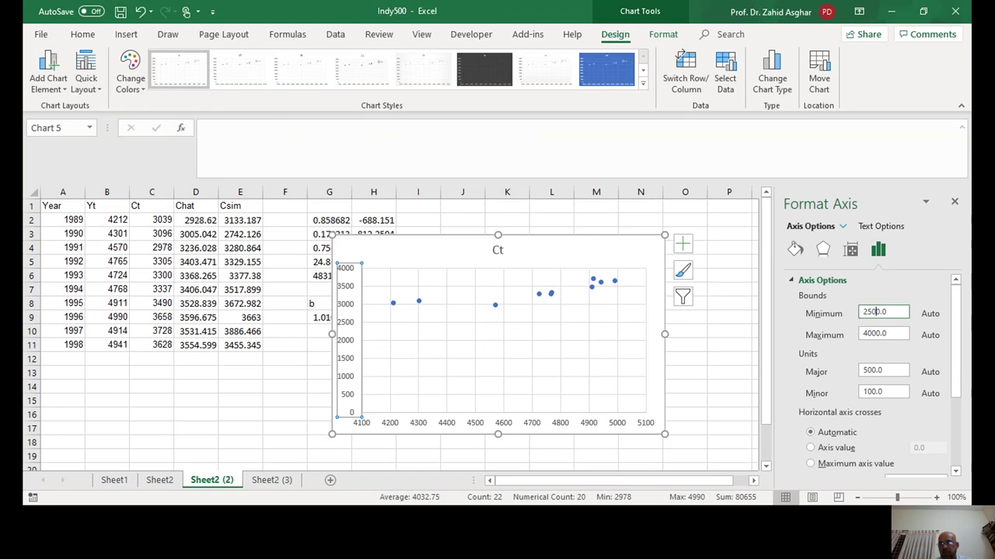
key("Return")
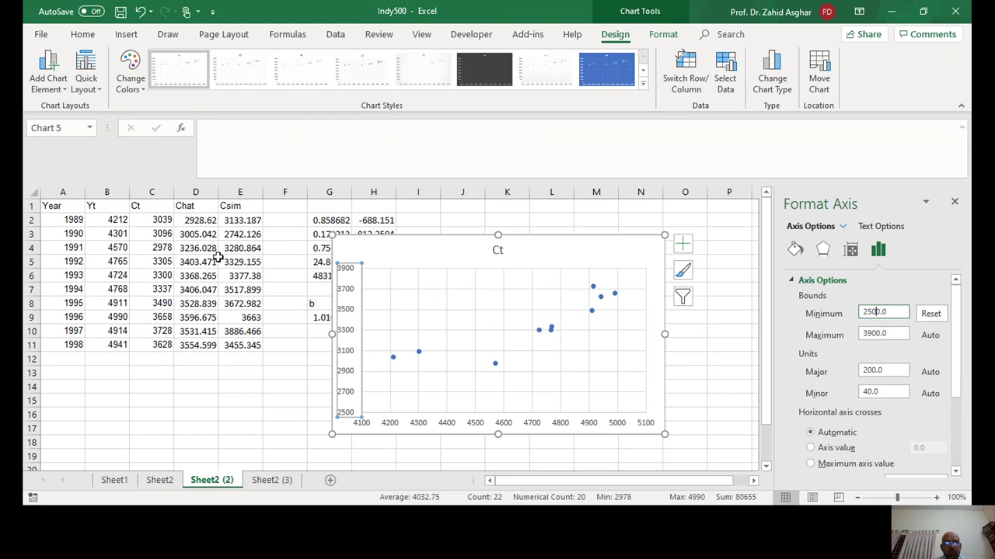
Add the Csim values in E2:E11 to the scatter chart as a second series.
left_click(241, 220)
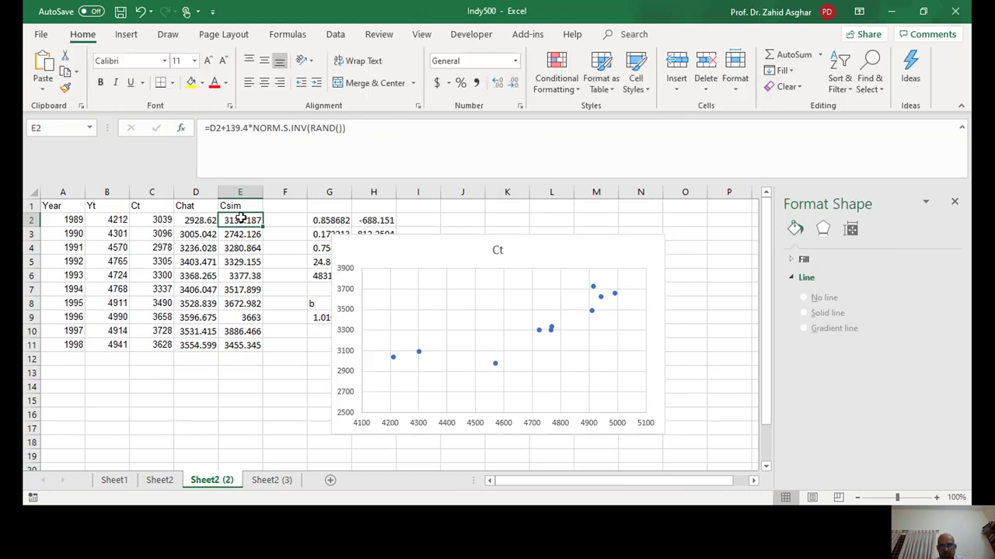
key("ctrl+shift+Down")
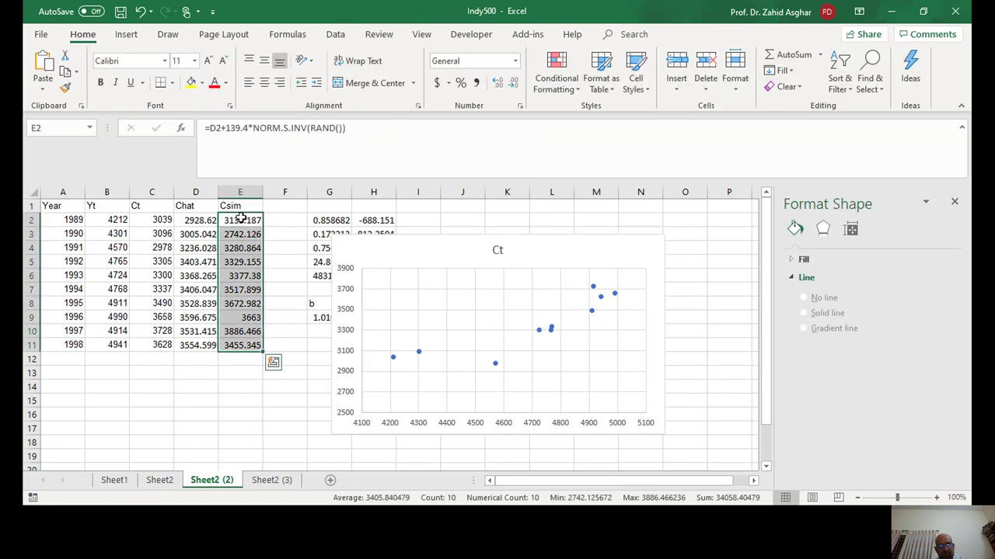
key("ctrl+c")
left_click(479, 317)
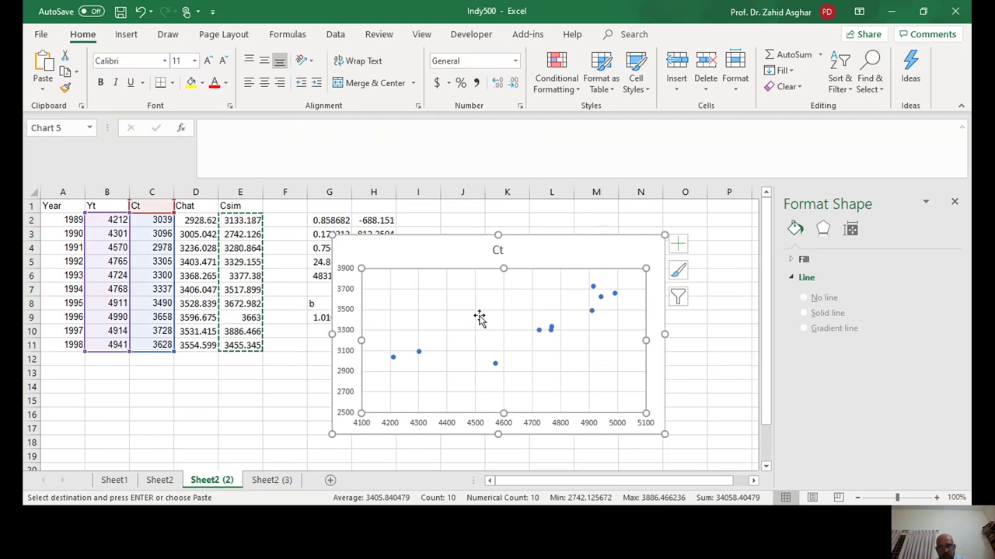
key("ctrl+v")
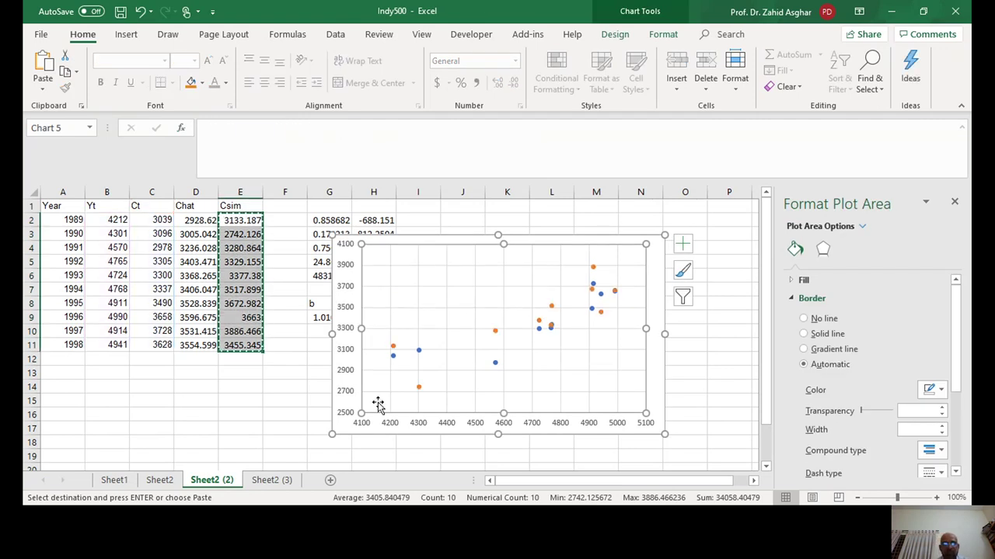
Recalculate the sheet repeatedly to examine how the simulated points shift against the actual Ct points in the chart.
left_click(269, 412)
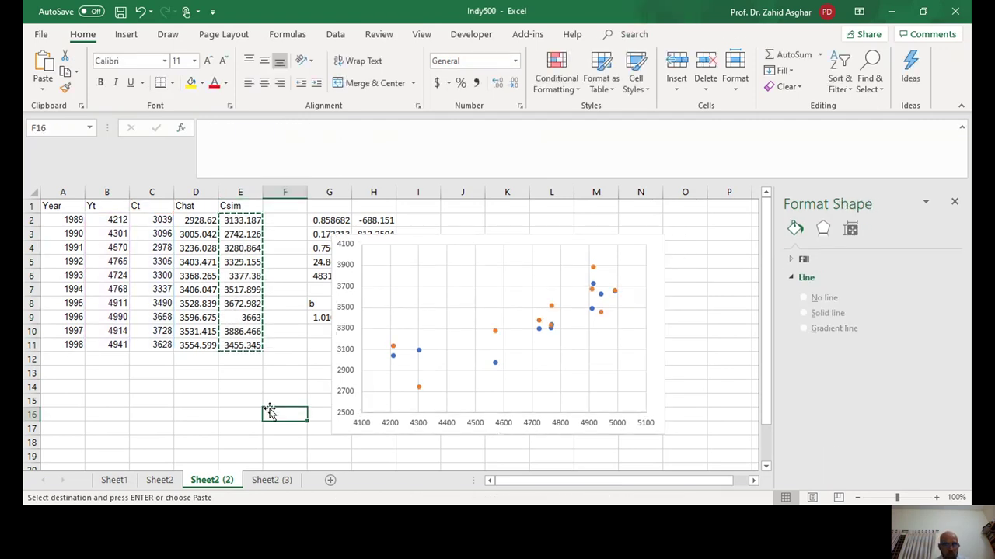
key("F9")
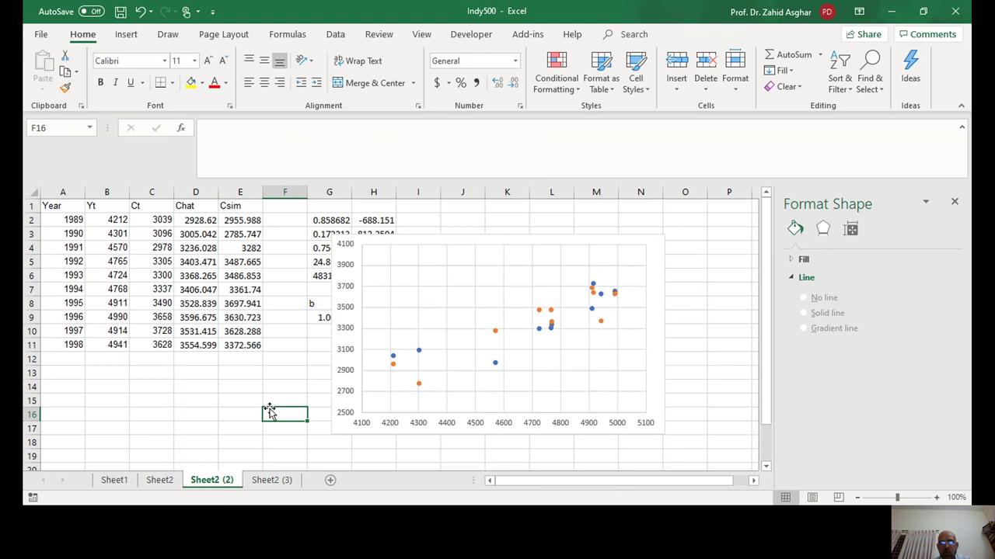
key("F9")
key("F9")
key("F9")
key("F9")
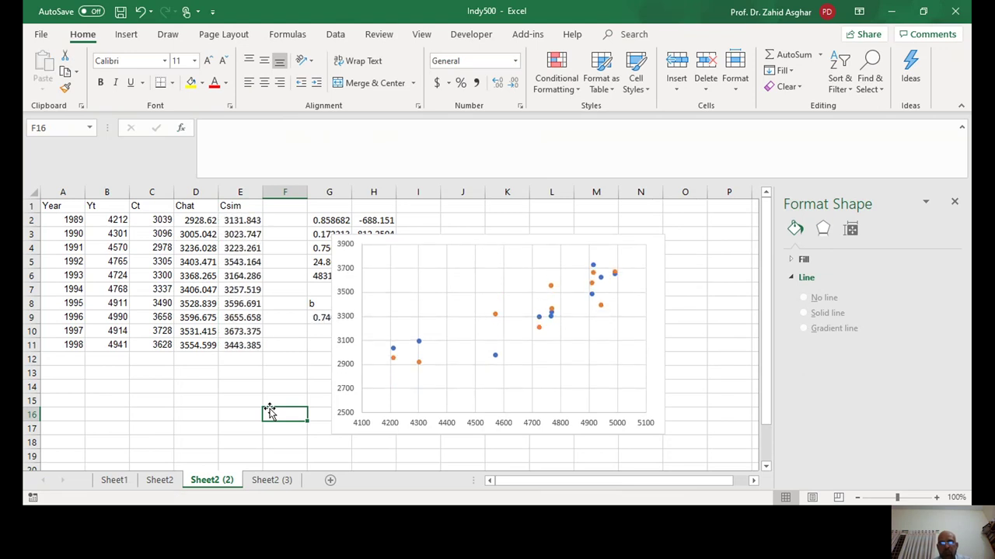
key("F9")
key("F9")
key("F9")
key("F9")
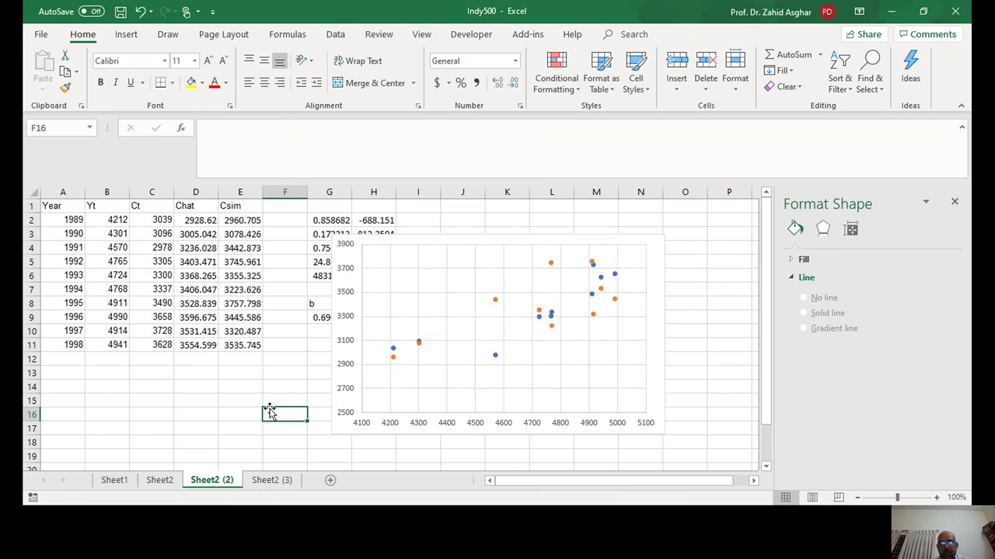
key("F9")
key("F9")
key("F9")
key("F9")
key("F9")
key("F9")
key("F9")
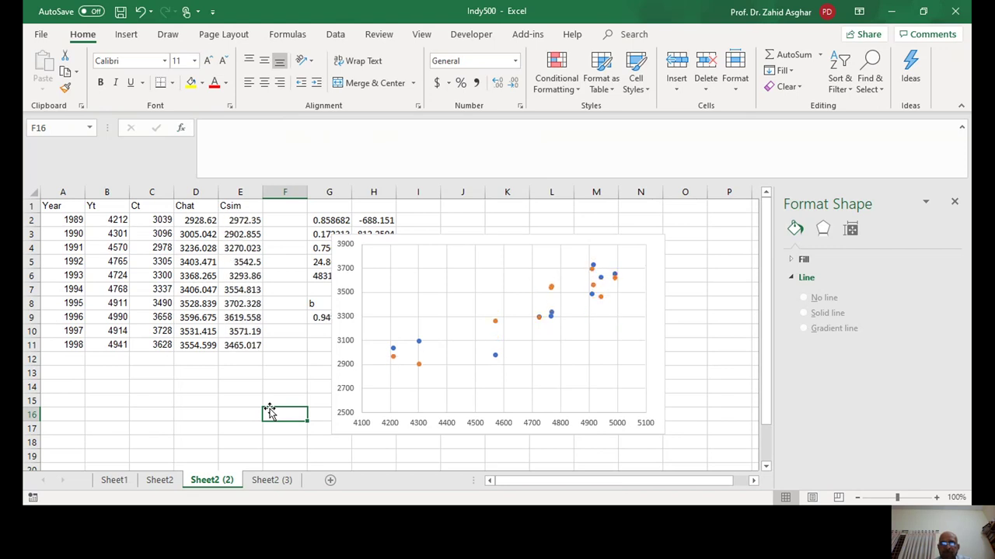
key("F9")
key("F9")
key("F9")
key("F9")
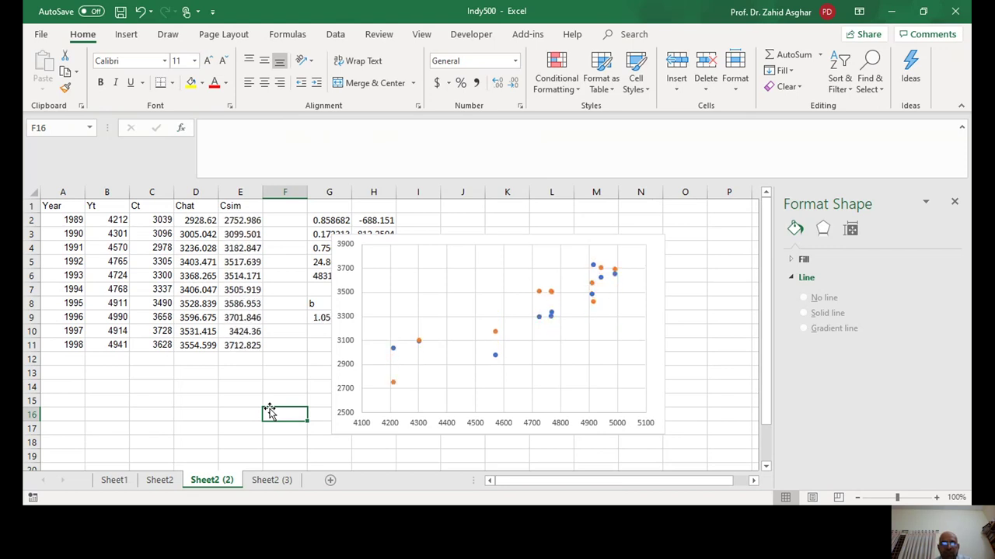
key("F9")
key("F9")
key("F9")
key("F9")
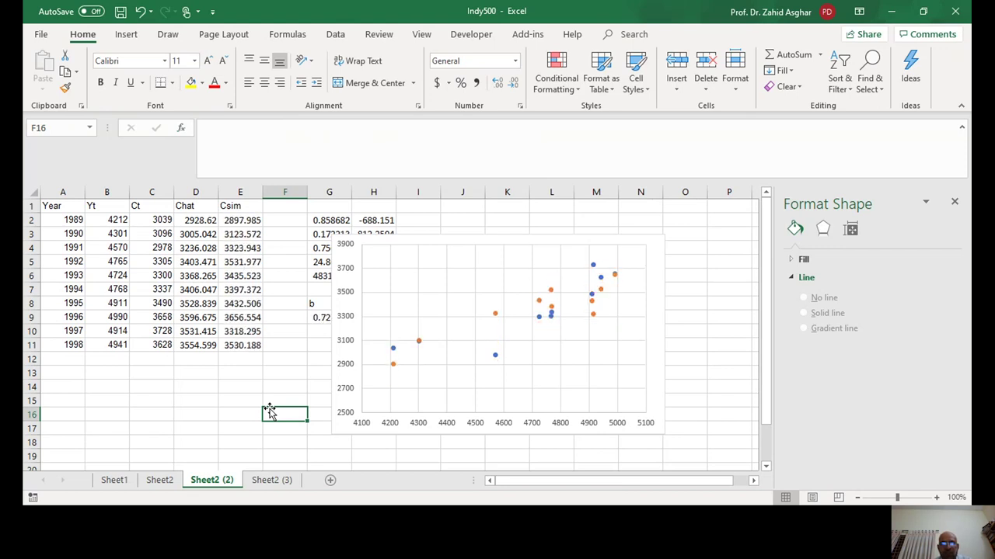
key("F9")
key("F9")
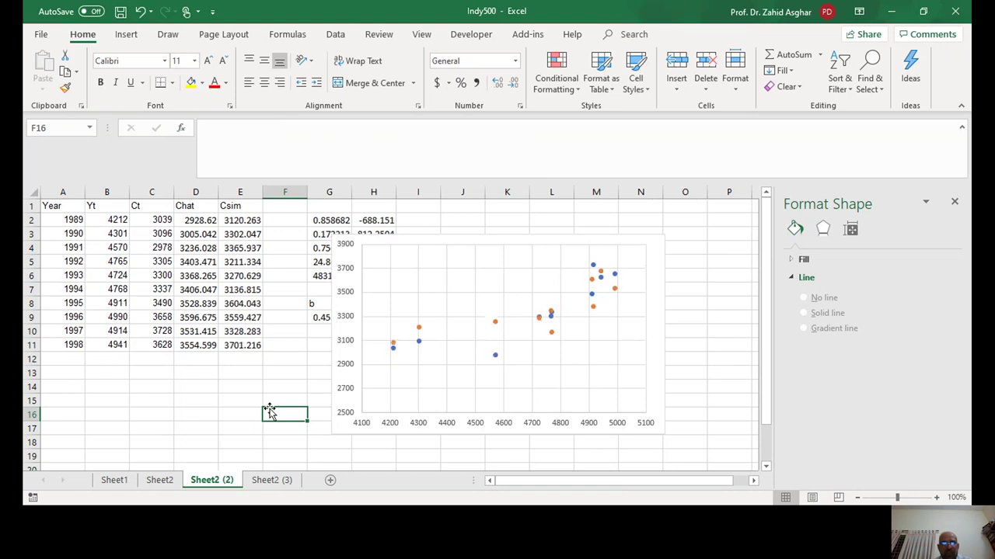
key("F9")
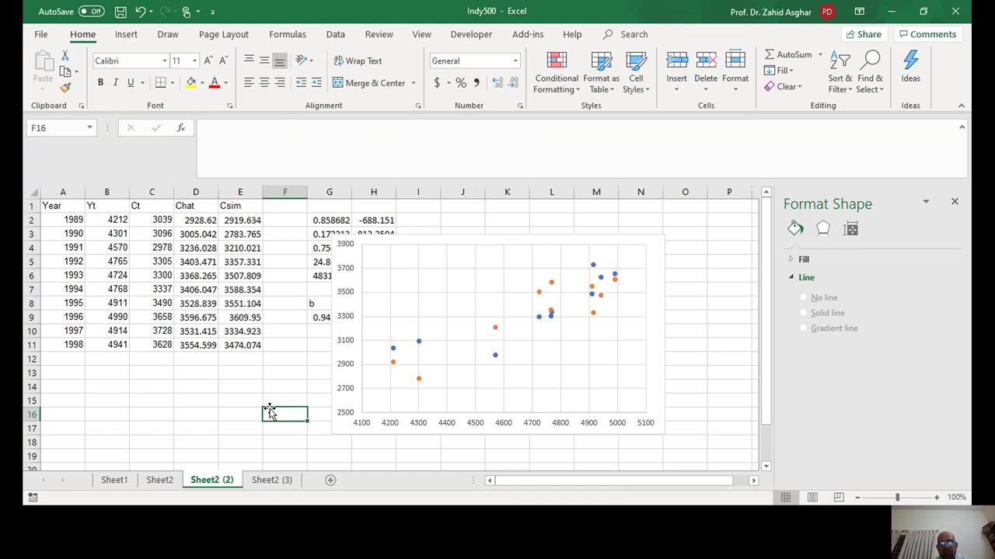
key("F9")
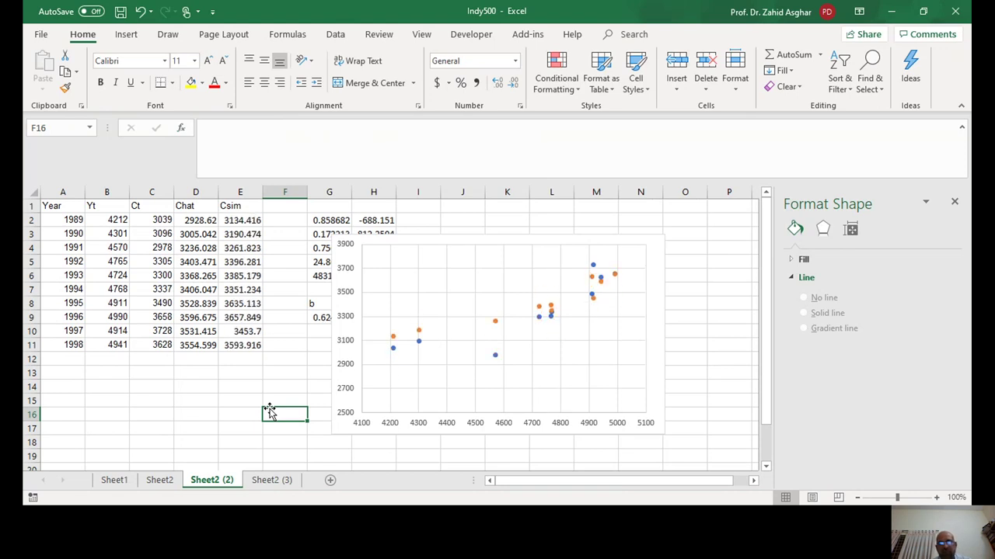
key("F9")
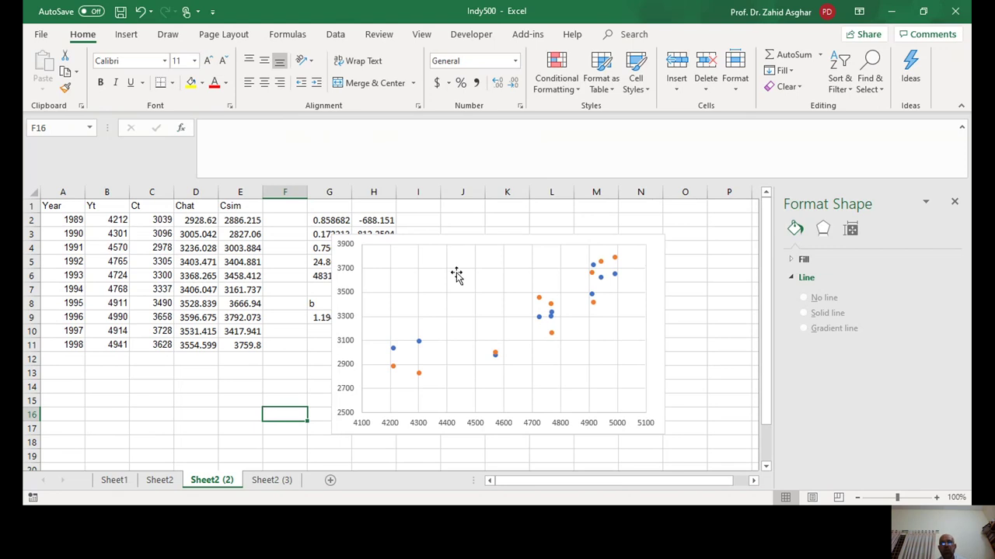
Move the scatter chart below the data to around row 12, uncovering the regression results, and select the slope estimate in G2.
left_click_drag(470, 240, 351, 362)
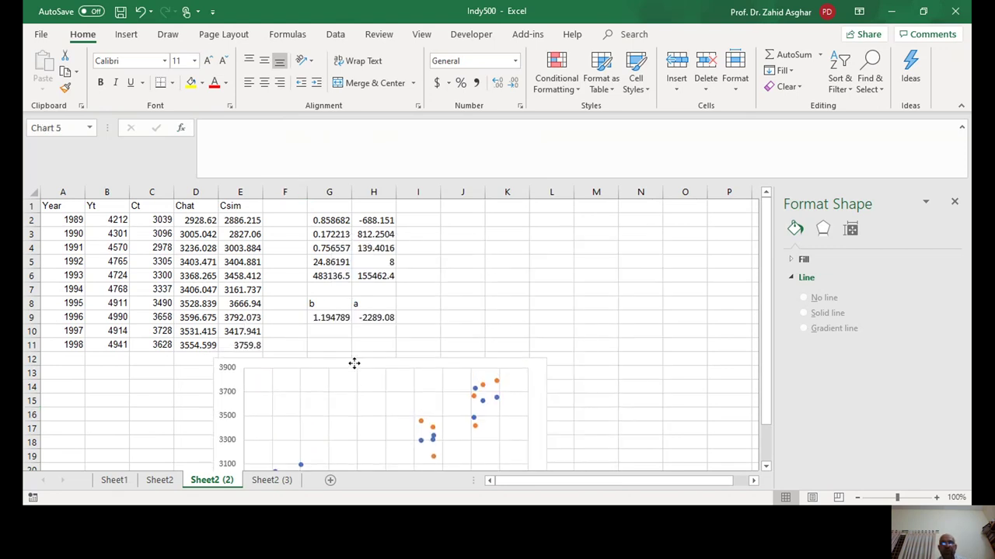
left_click(335, 218)
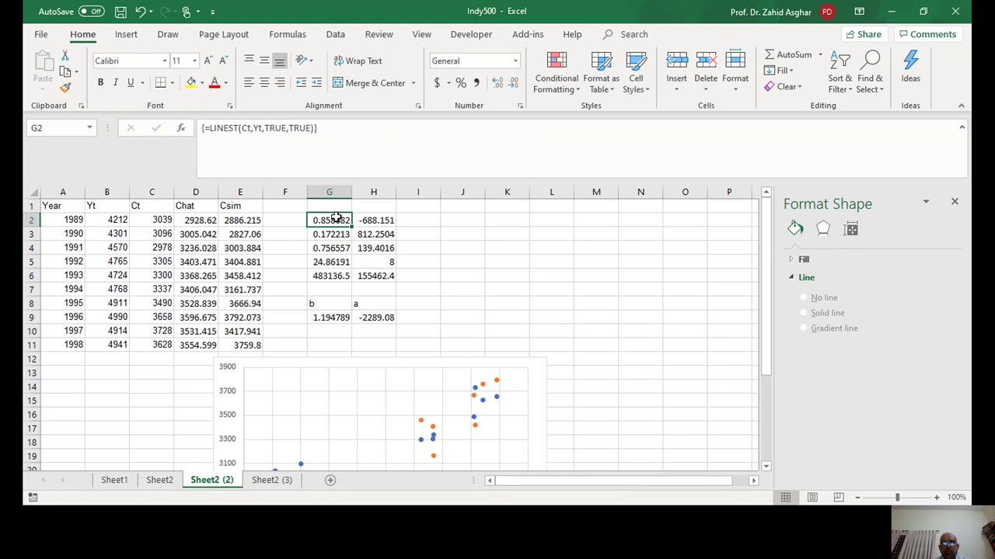
Link cell M1 to the simulated slope with the formula =G9.
left_click(593, 208)
type("=")
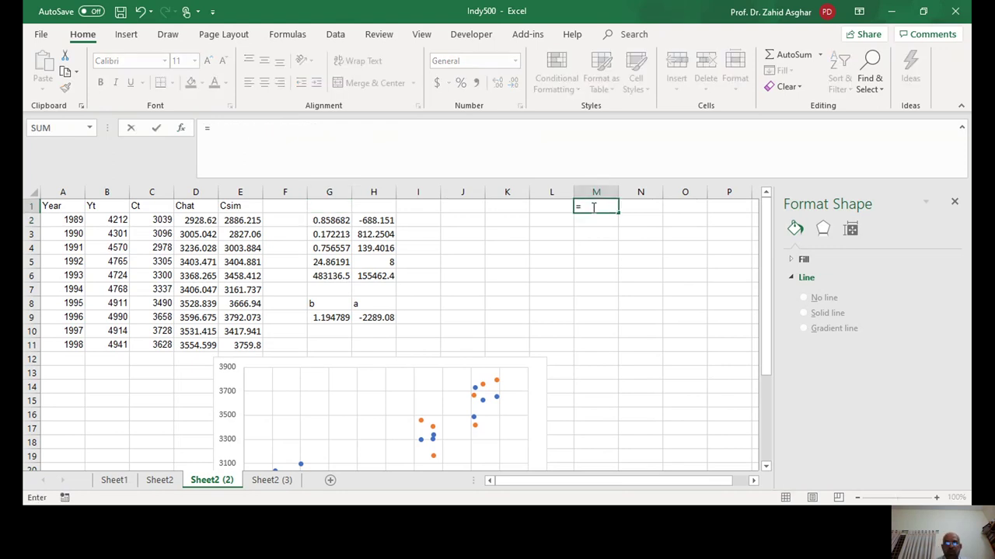
left_click(327, 319)
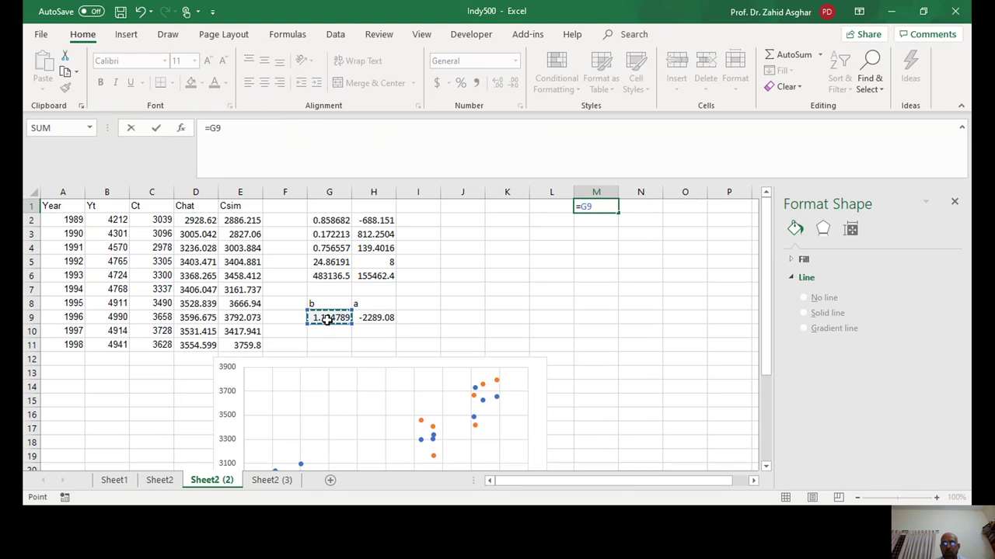
key("Return")
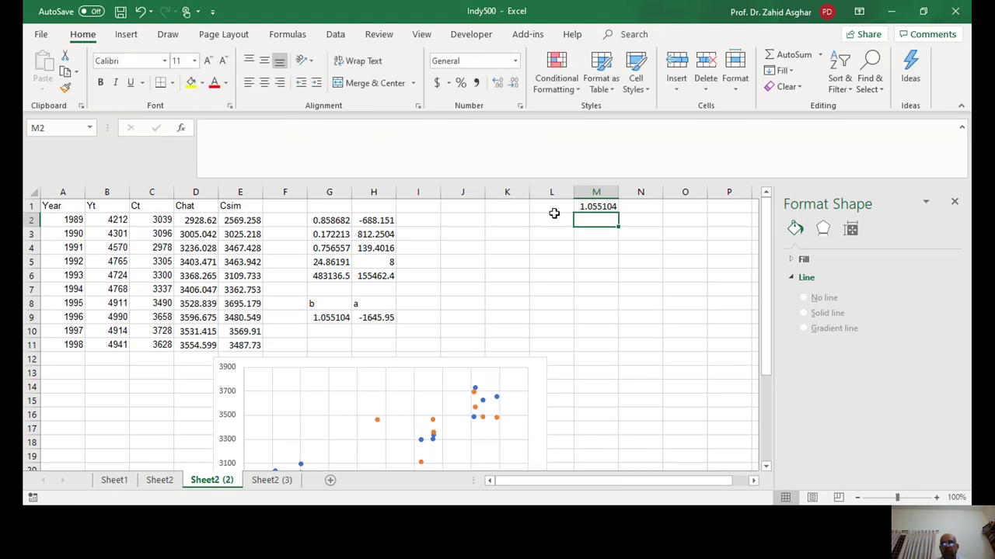
Try to create a What-If data table over L1:M200 using G9 as the input cell.
left_click(553, 206)
left_click_drag(554, 206, 580, 235)
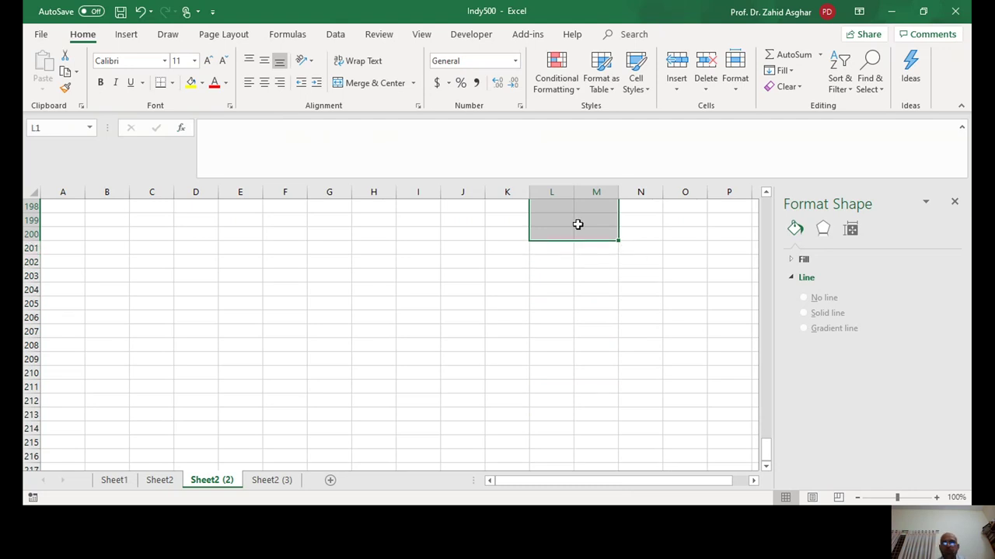
left_click(334, 37)
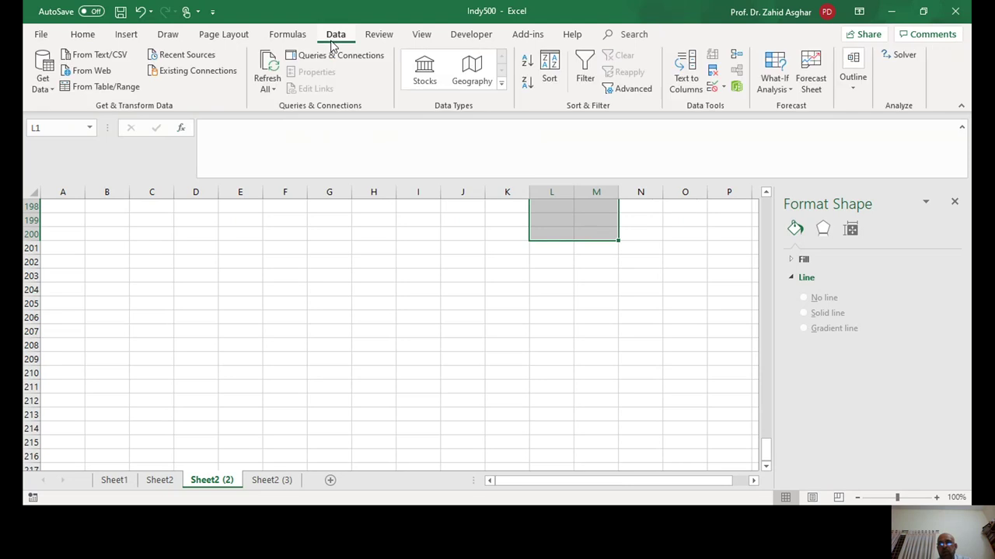
left_click(773, 88)
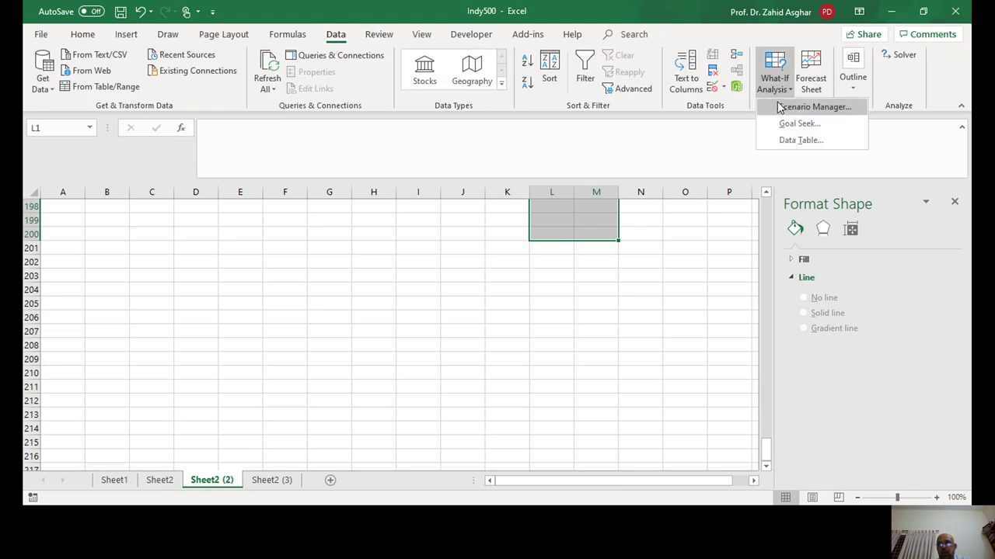
left_click(790, 141)
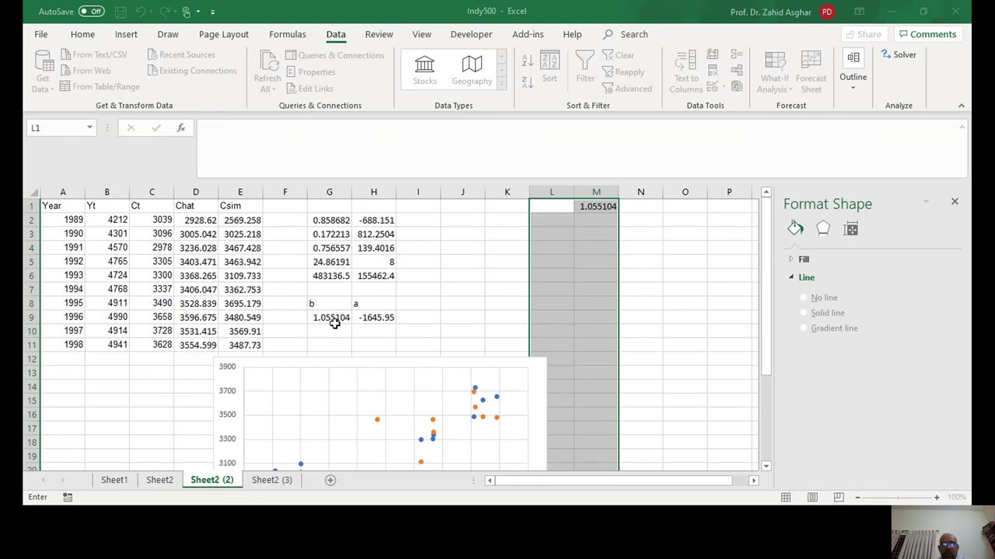
left_click(331, 318)
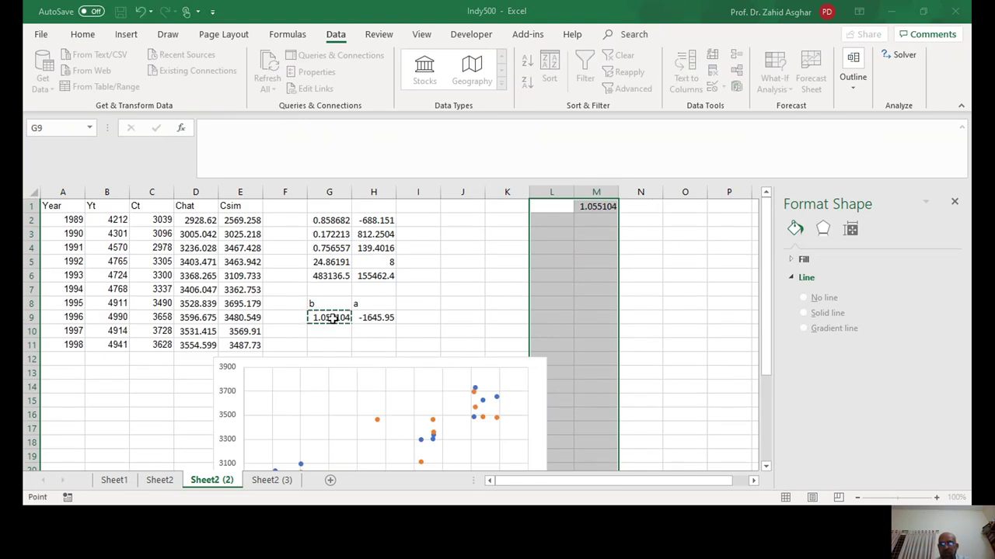
key("Return")
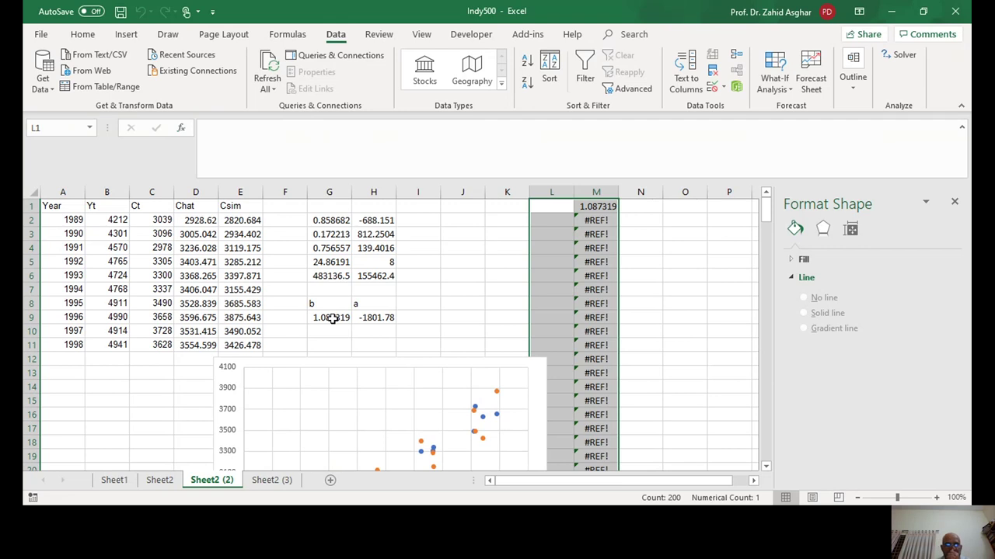
Try to create another What-If data table over L1:M19 with L1 as the input cell.
left_click(569, 206)
left_click_drag(570, 206, 598, 456)
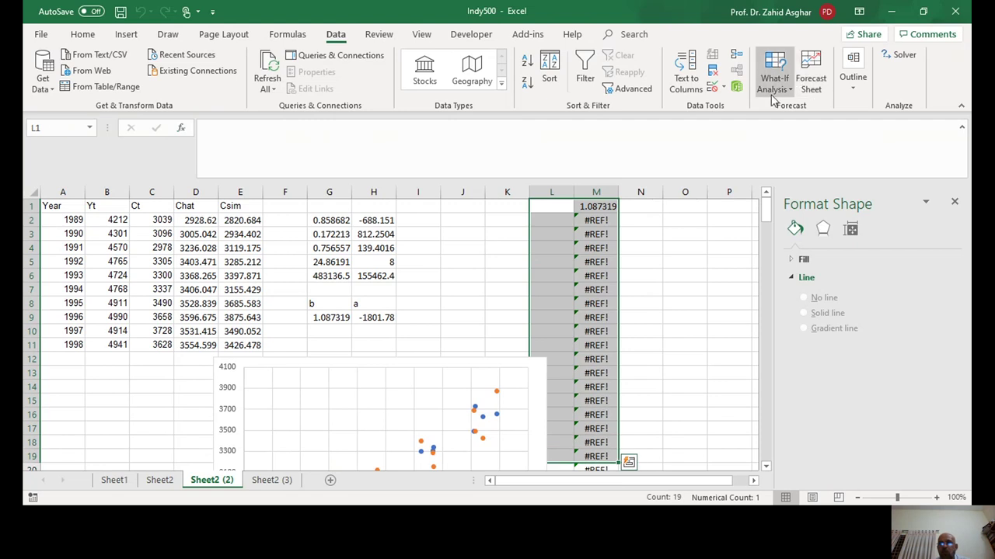
left_click(776, 90)
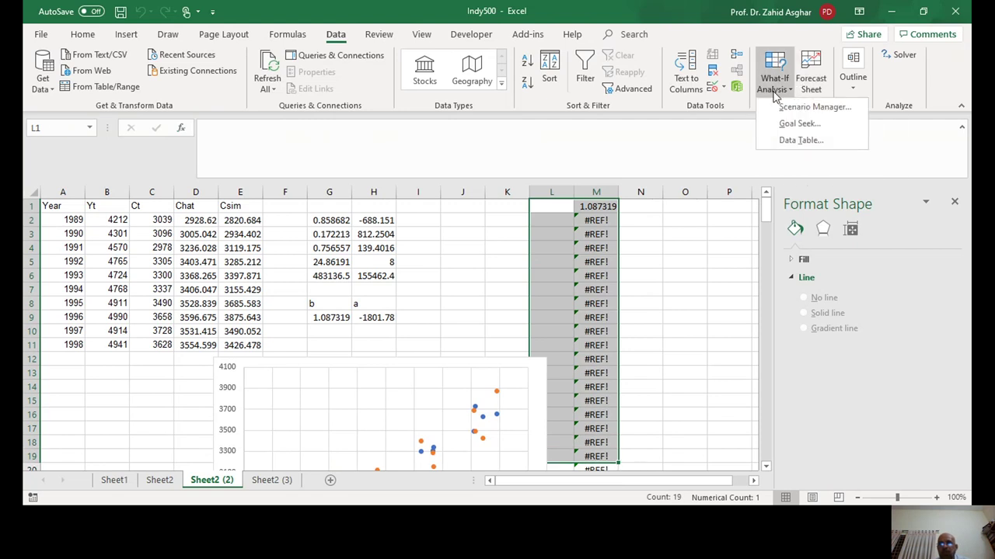
left_click(791, 141)
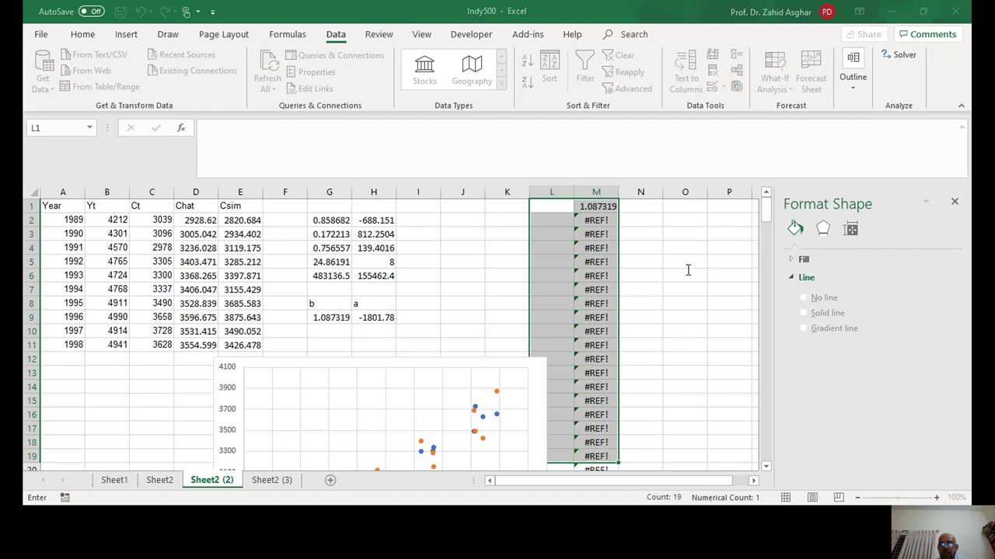
left_click(552, 206)
key("Return")
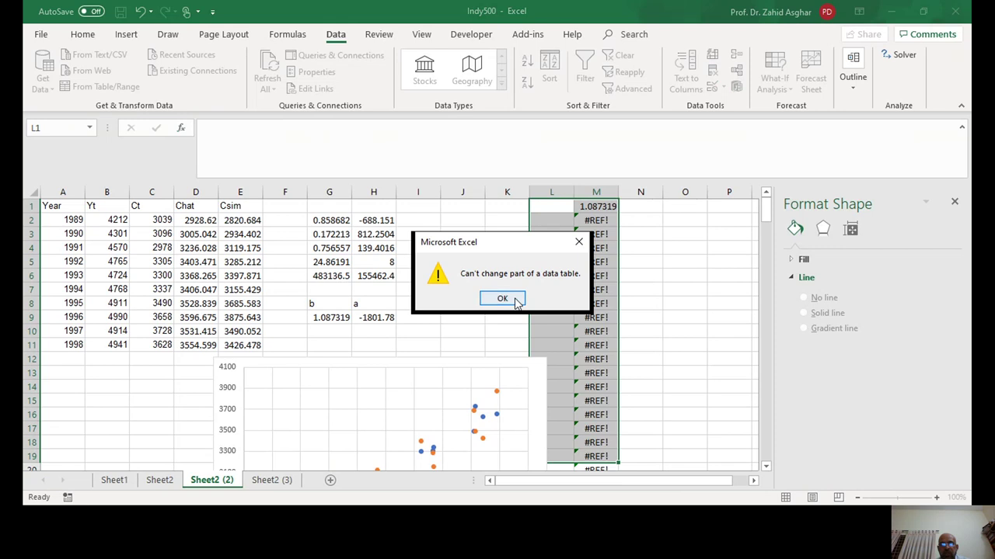
left_click(503, 299)
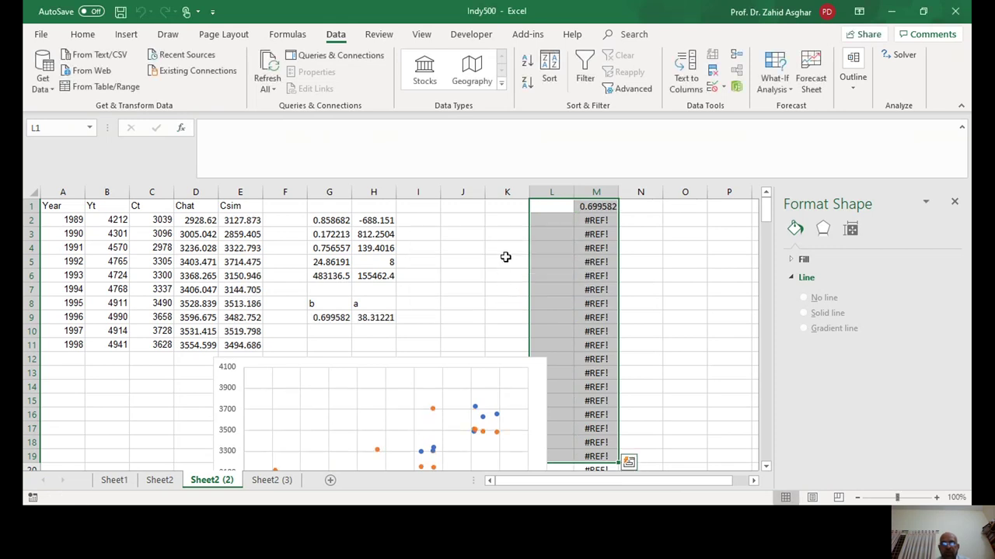
Delete columns K to M containing the data table and close the Format Shape pane.
left_click(511, 191)
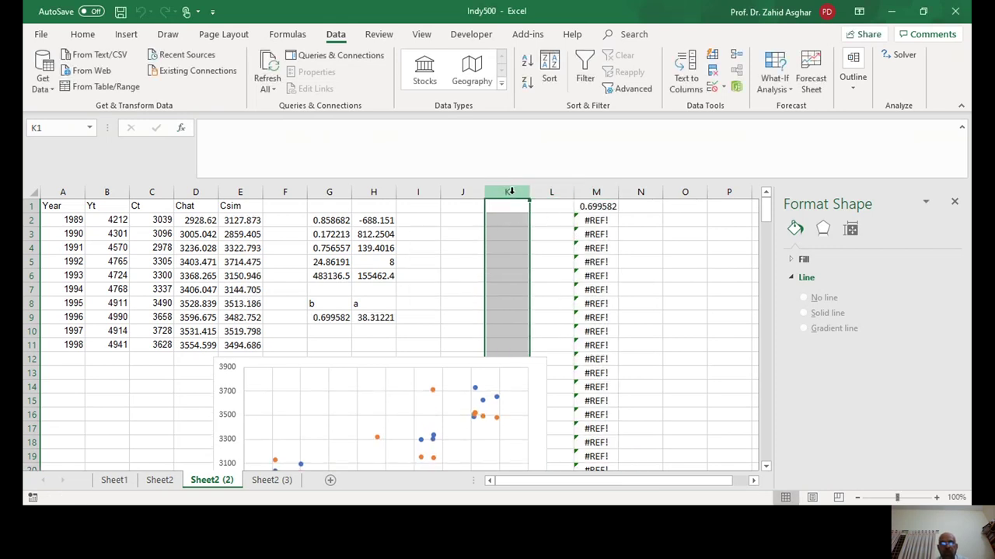
left_click_drag(511, 191, 606, 191)
key("Delete")
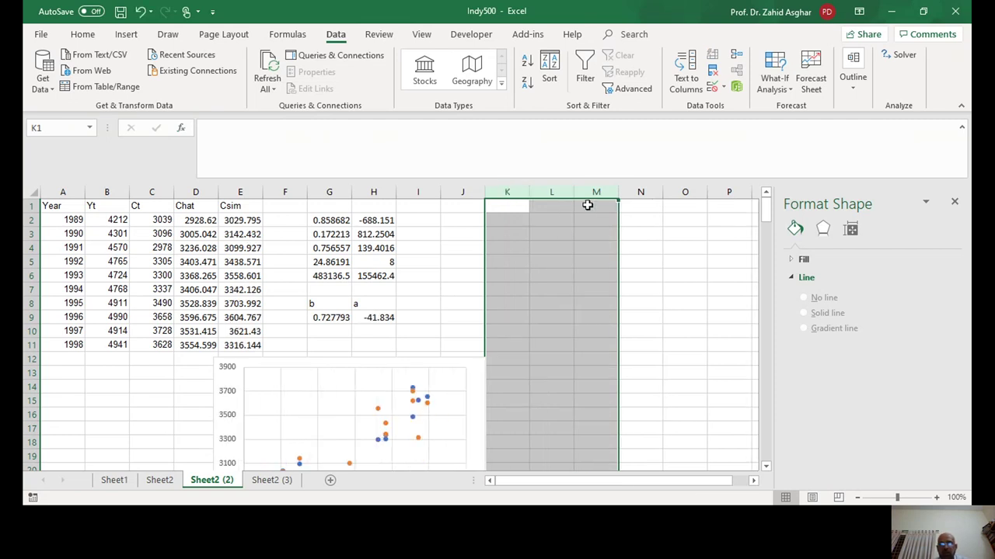
left_click(672, 204)
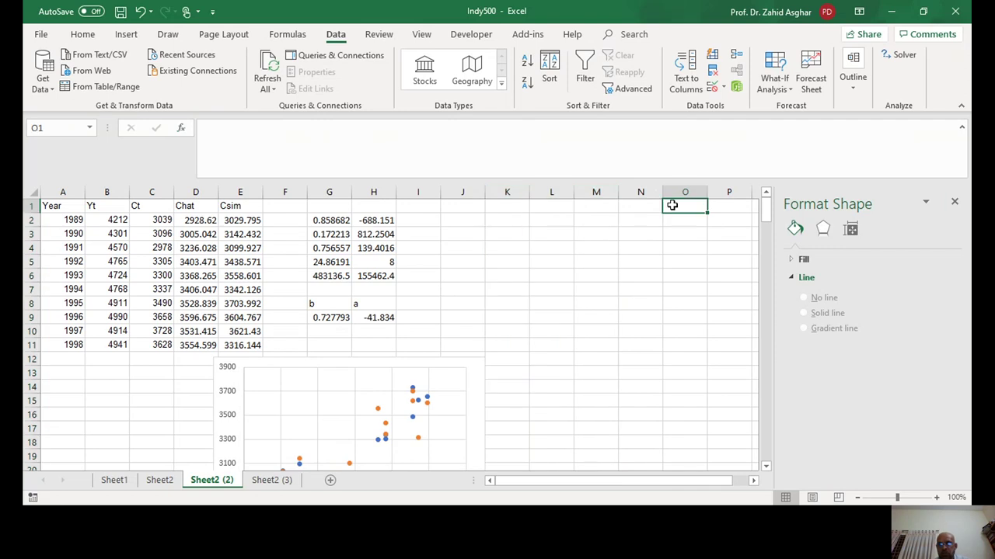
left_click(955, 203)
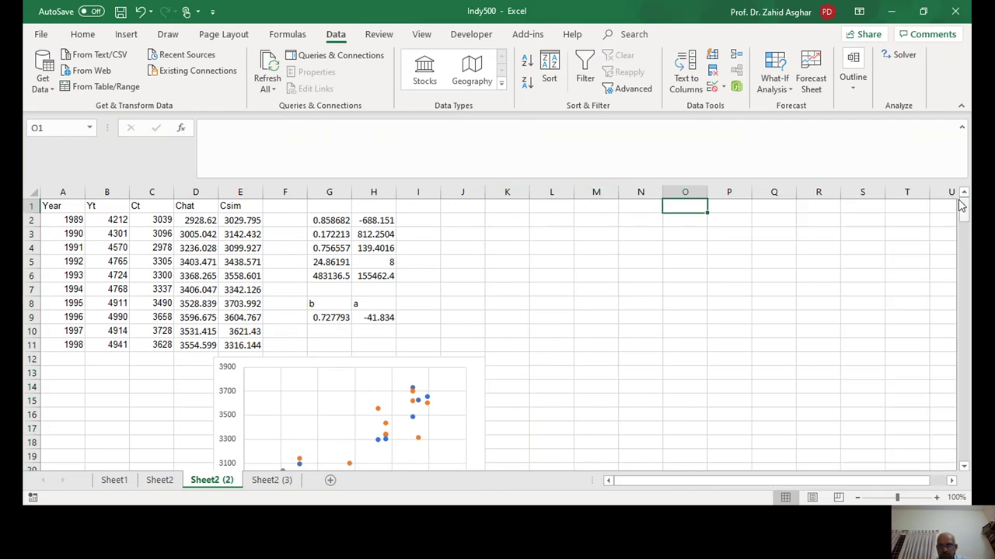
Link cell O1 to the simulated slope with the formula =G9.
type("=")
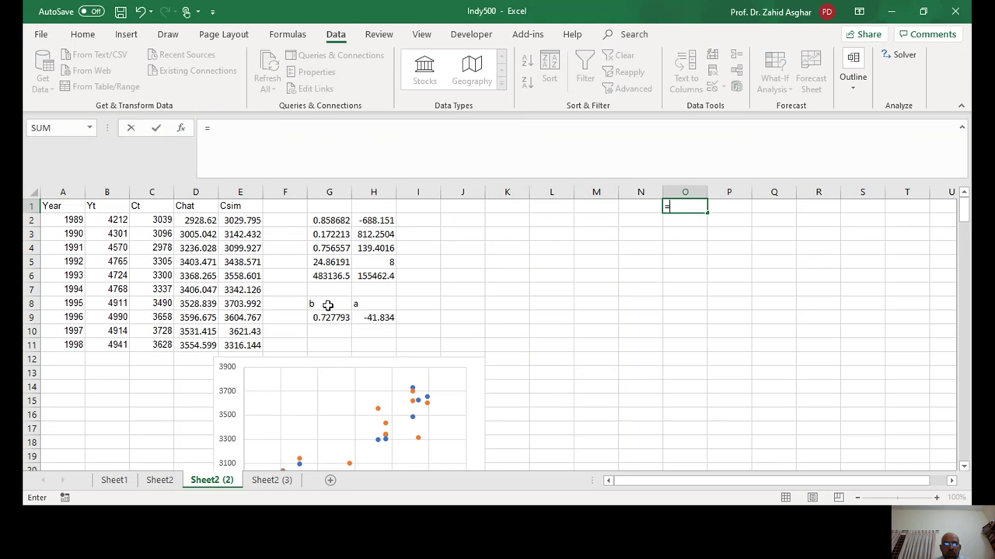
left_click(322, 317)
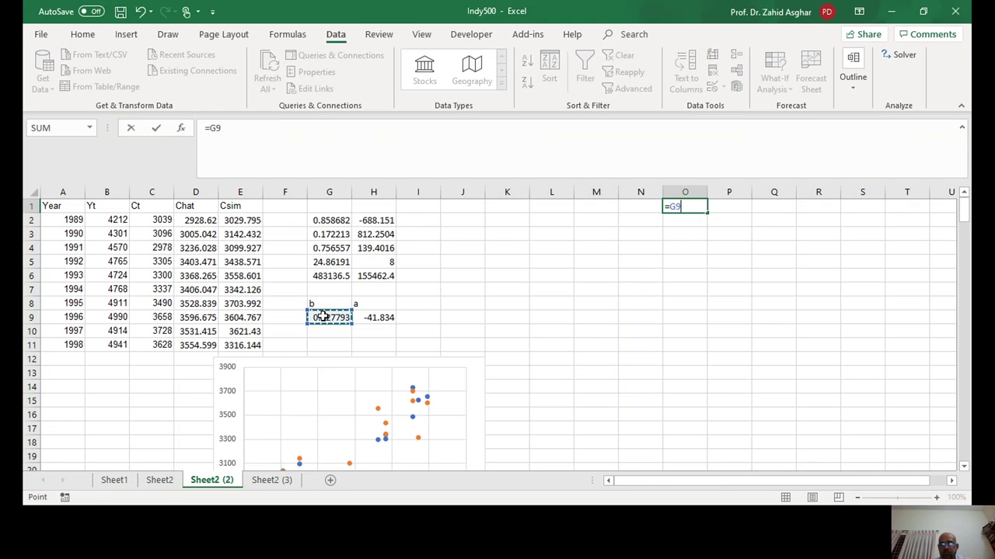
key("Return")
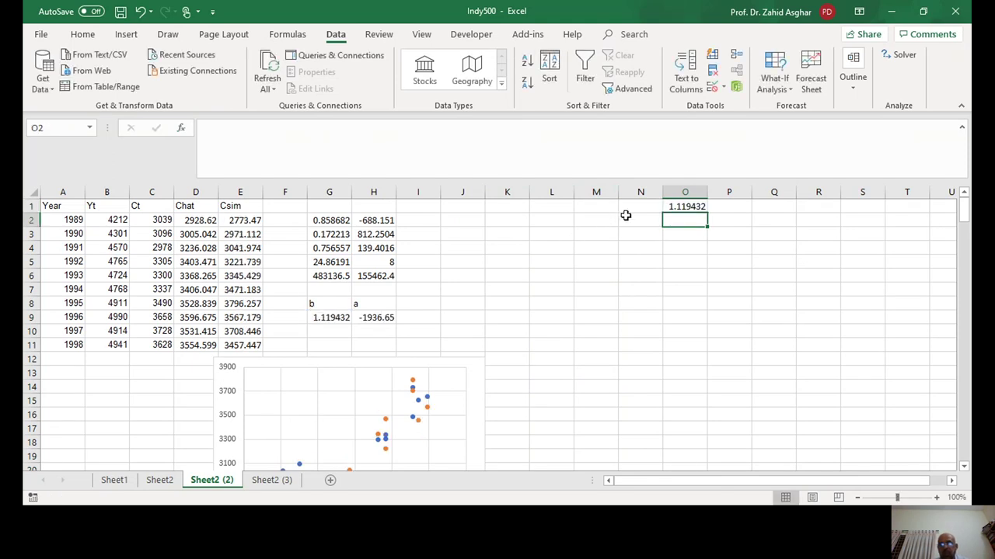
Create a What-If data table over N1:O20 with the empty cell N1 as the column input cell.
left_click_drag(633, 208, 676, 444)
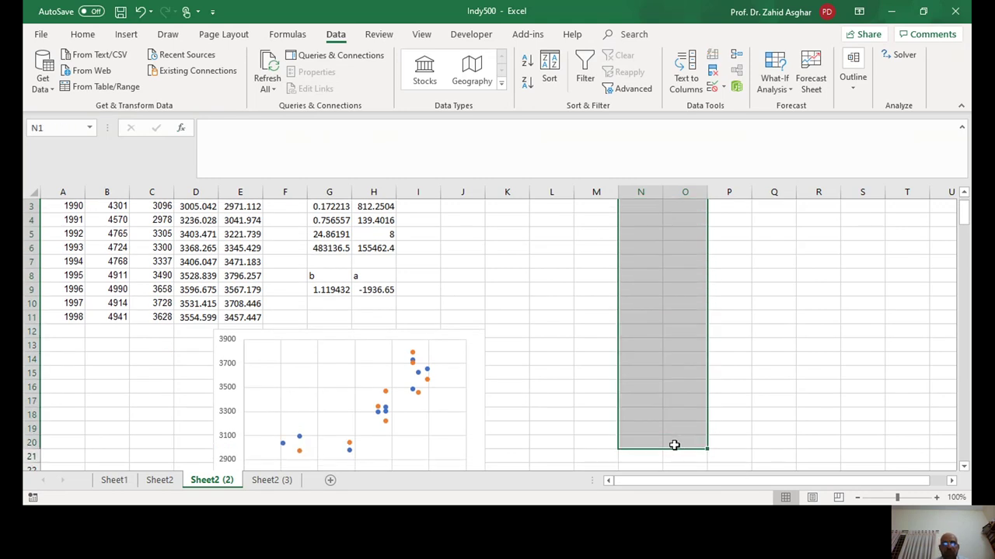
left_click(778, 91)
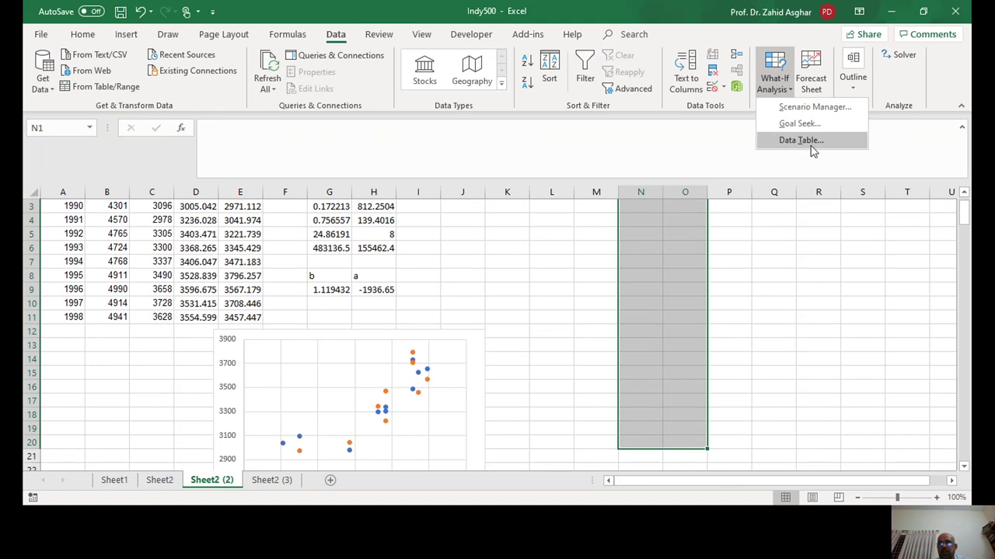
left_click(810, 141)
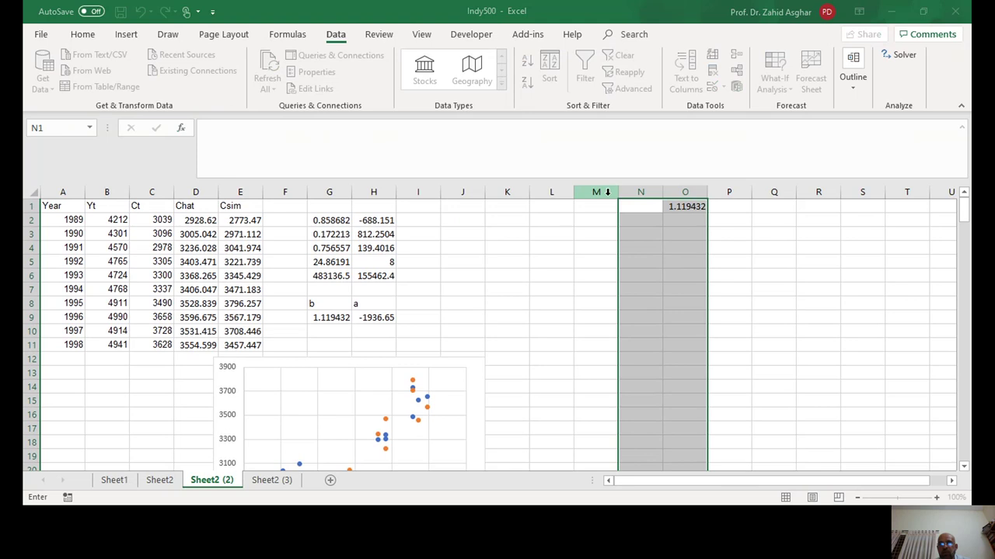
left_click(642, 203)
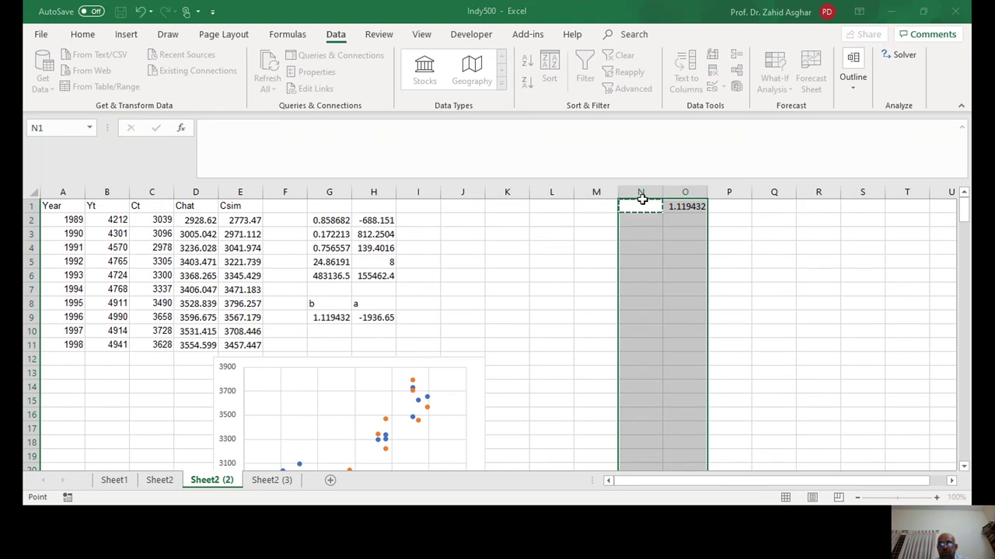
key("Return")
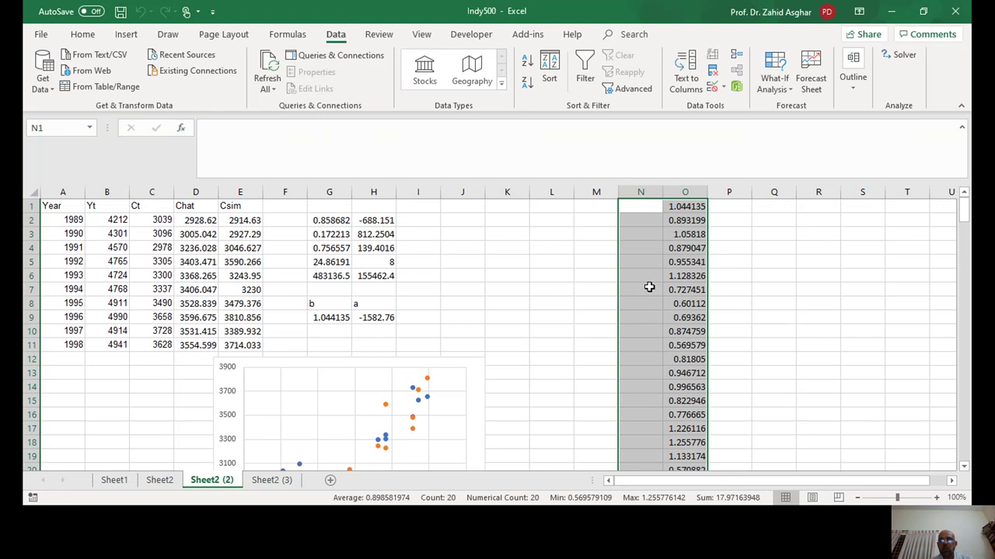
Examine the Csim formulas in E2:E11 and the formulas behind the first slope estimates in O1:O3.
left_click(240, 221)
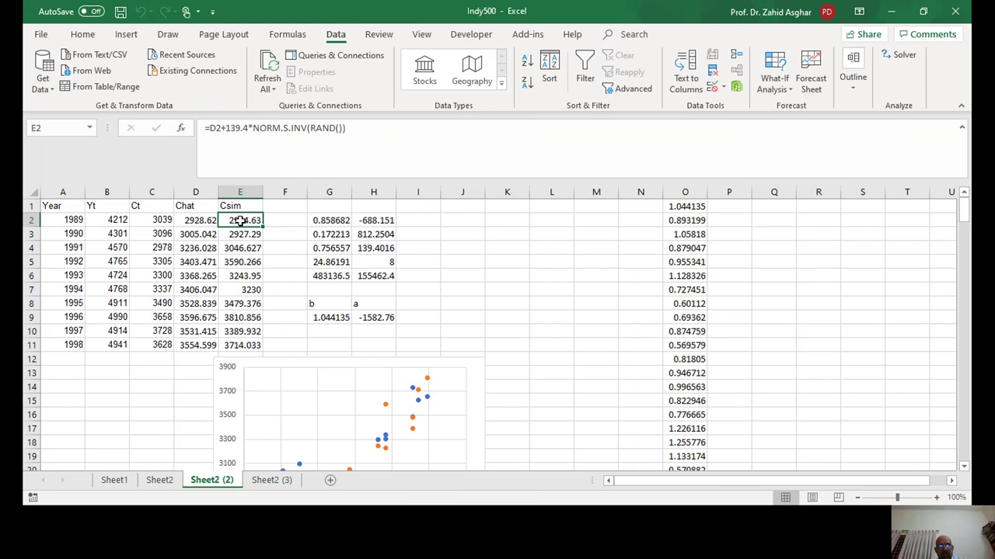
key("ctrl+shift+Down")
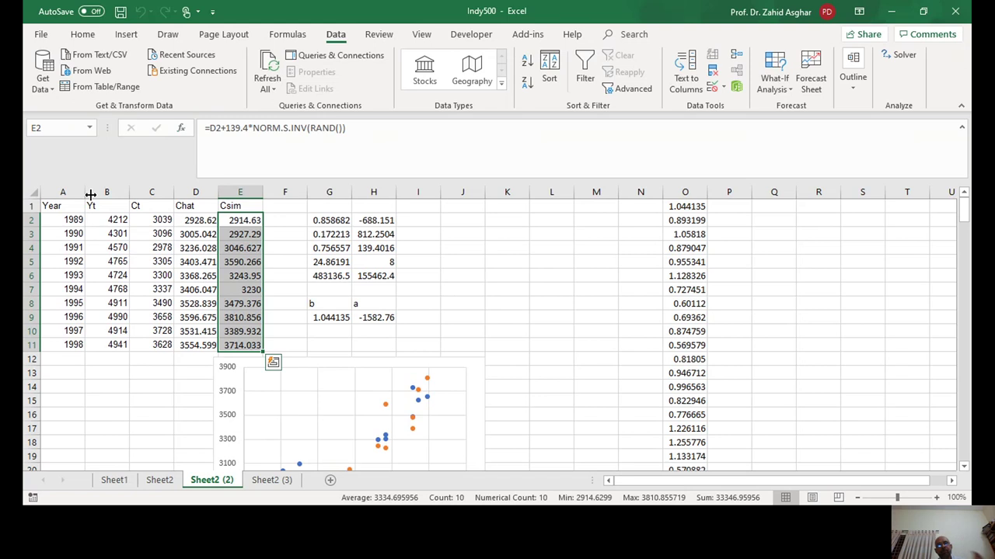
left_click(697, 206)
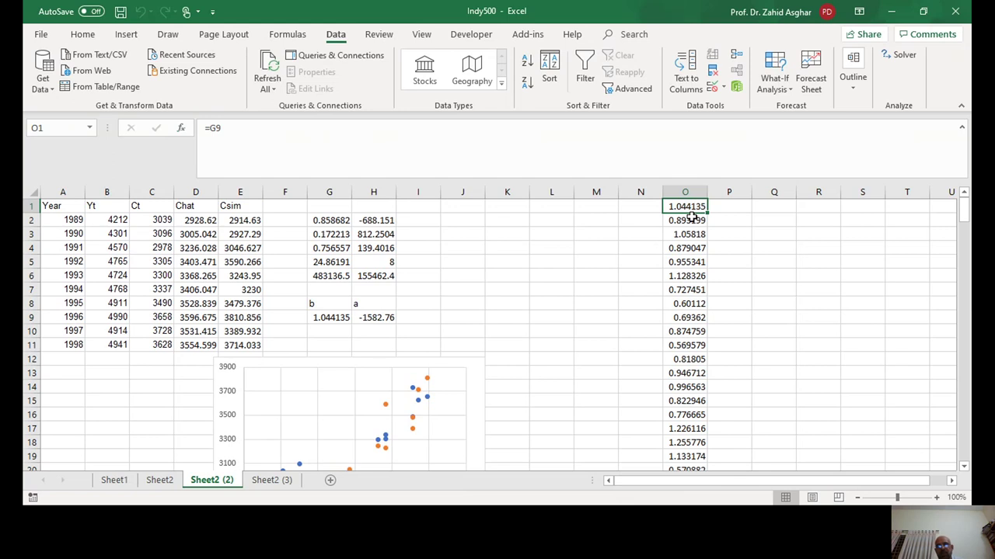
left_click(691, 220)
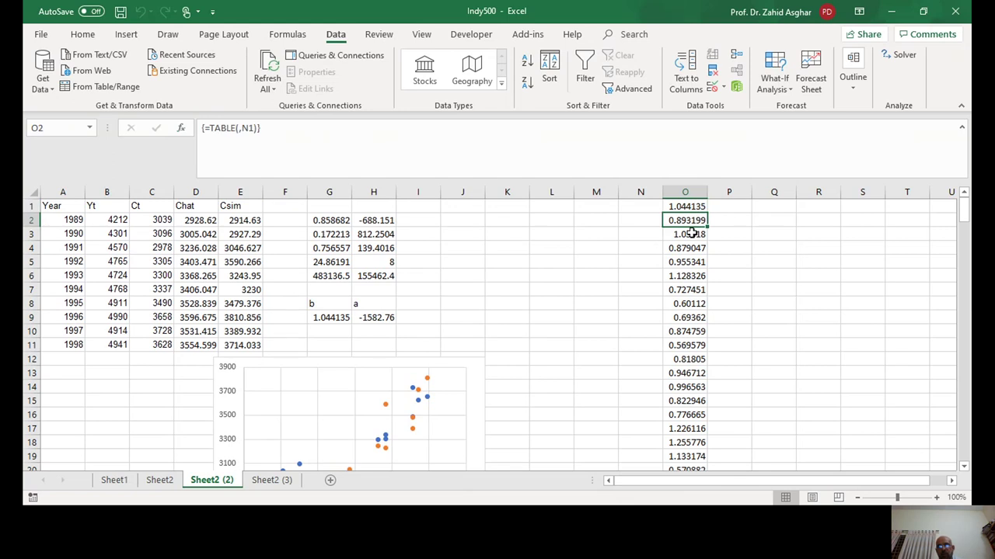
left_click(692, 234)
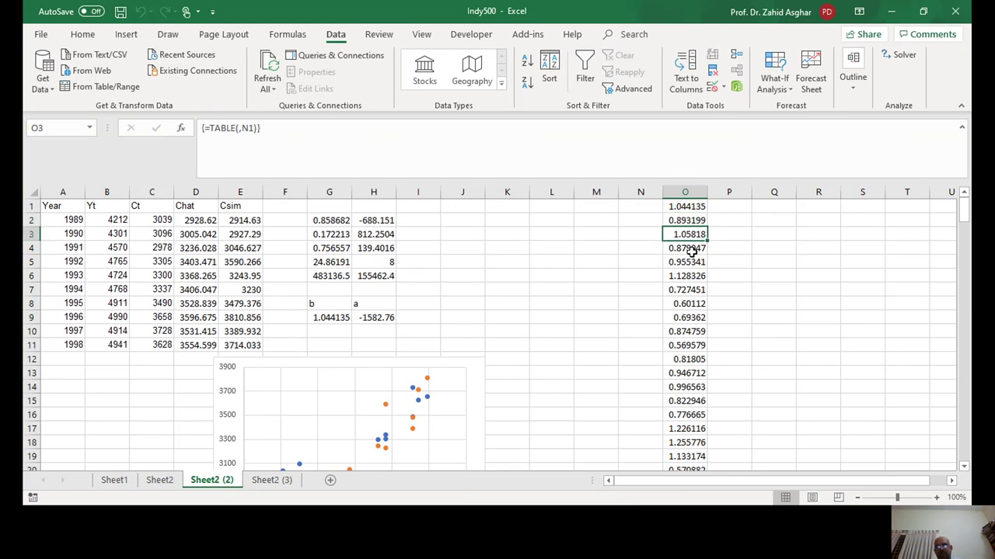
Create a What-If data table over N1:O200 with the empty cell N1 as the column input cell.
left_click(647, 205)
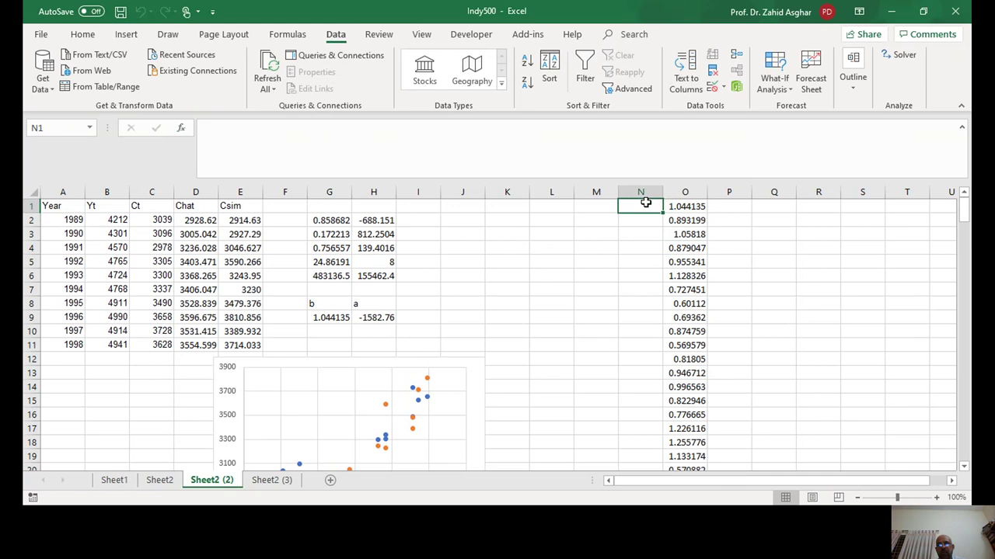
left_click_drag(662, 205, 677, 467)
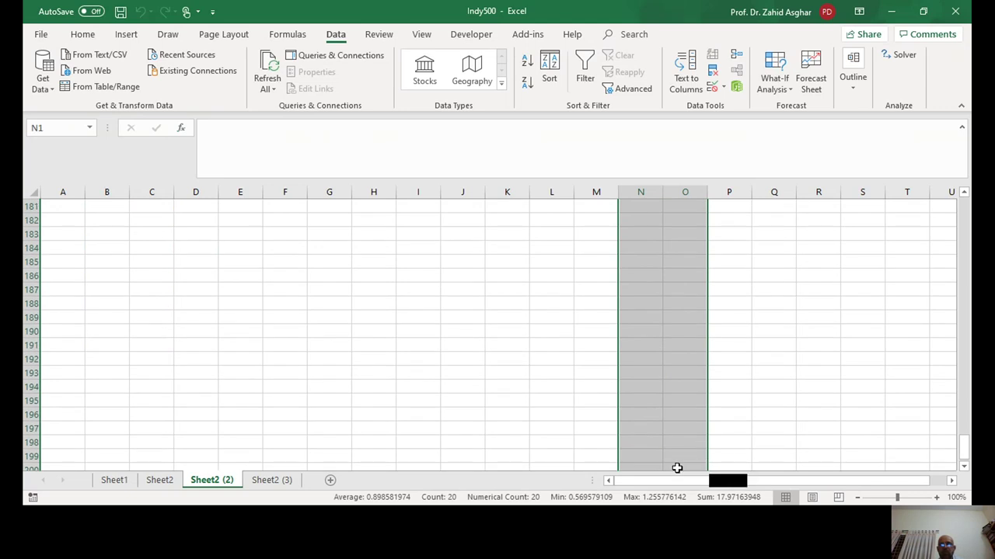
left_click(776, 95)
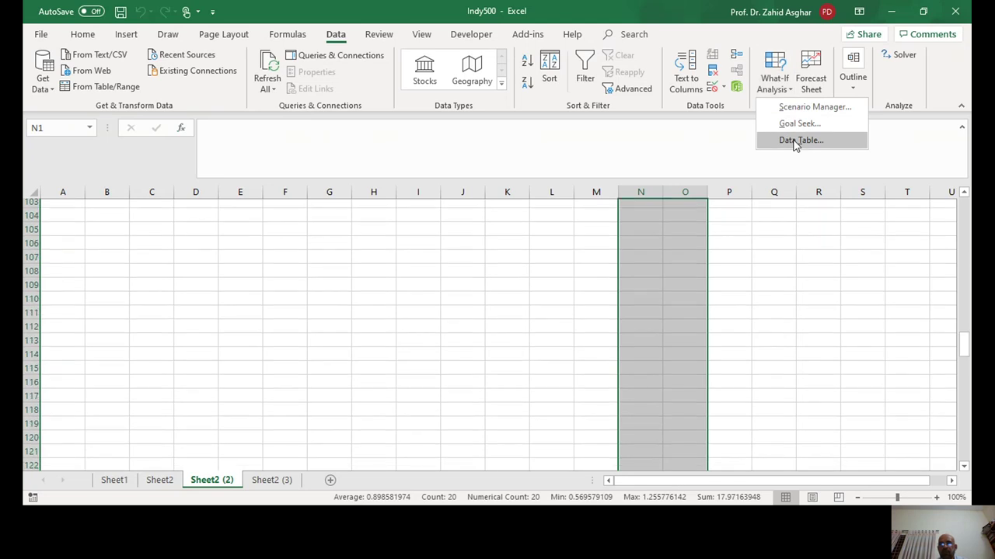
left_click(794, 143)
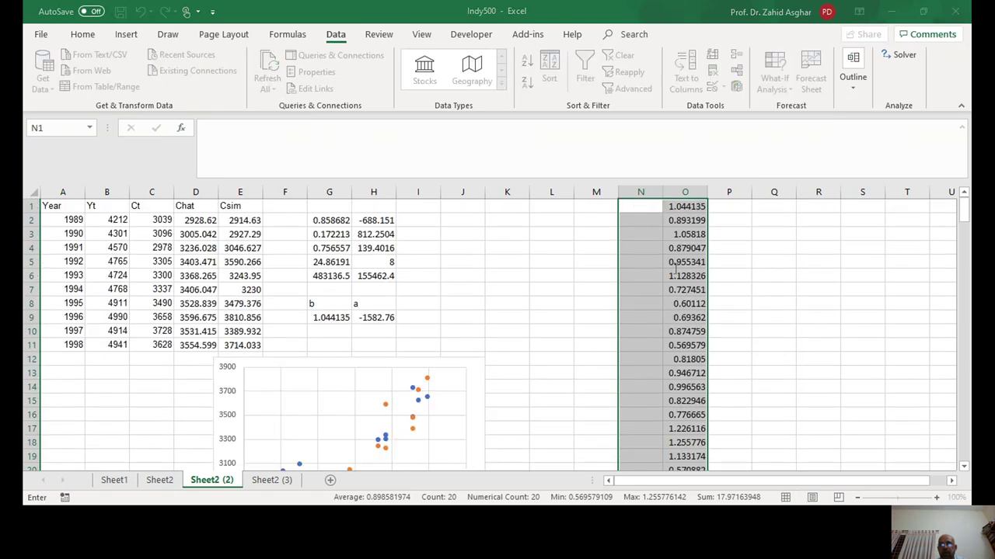
left_click(628, 205)
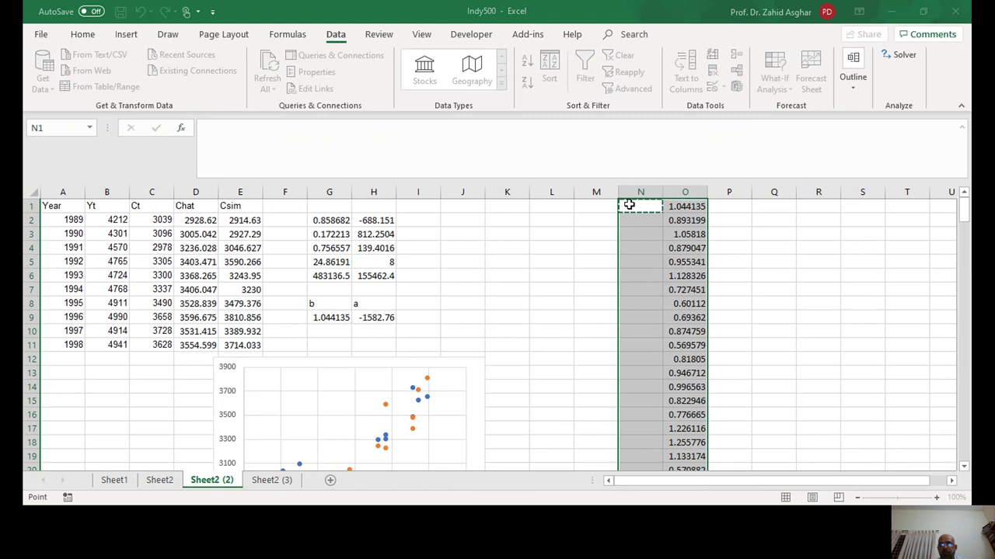
key("Return")
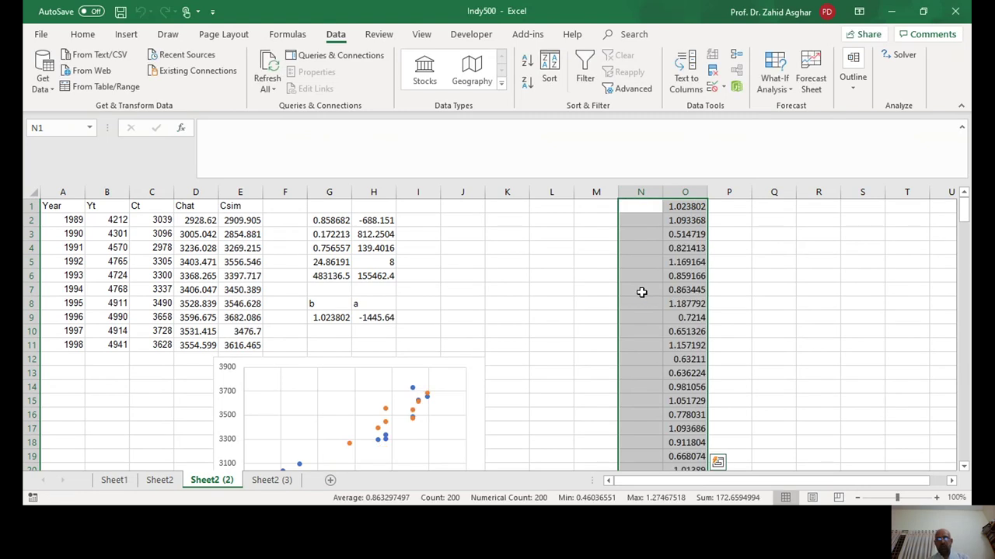
Copy the data table range N1:O200 and paste it starting at cell Q1.
key("ctrl+c")
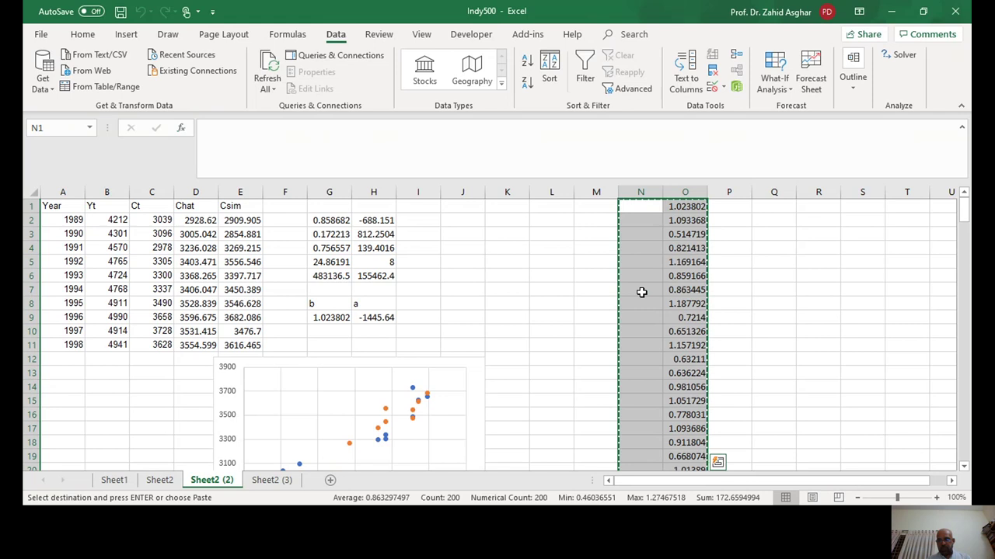
key("Right")
key("Right")
key("Right")
key("Right")
key("Right")
key("Right")
key("Right")
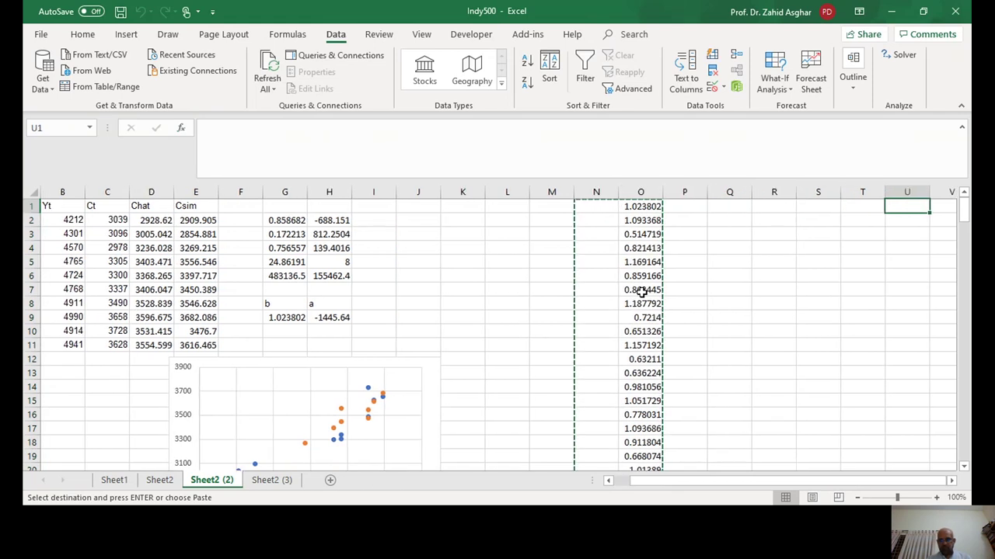
key("Left")
key("Left")
key("Left")
key("Left")
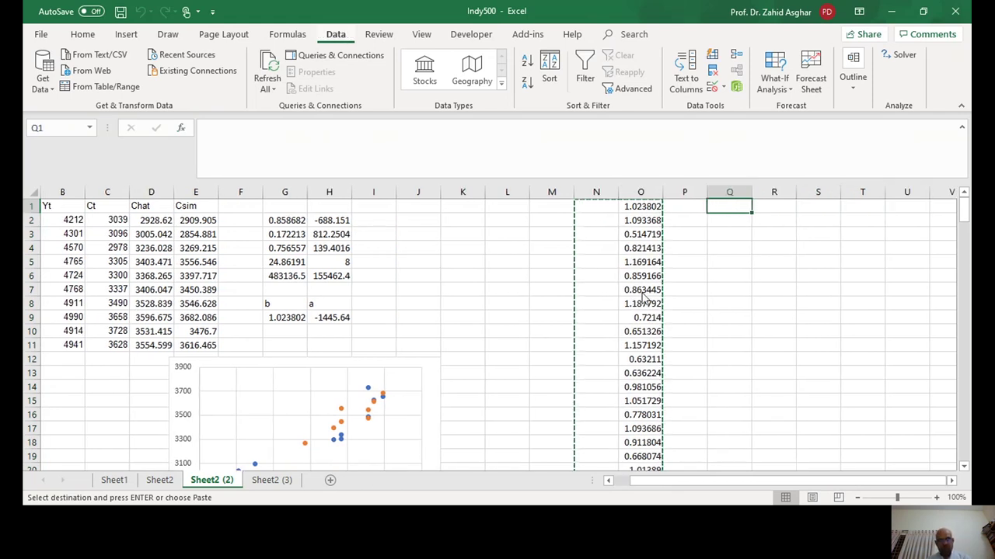
key("Return")
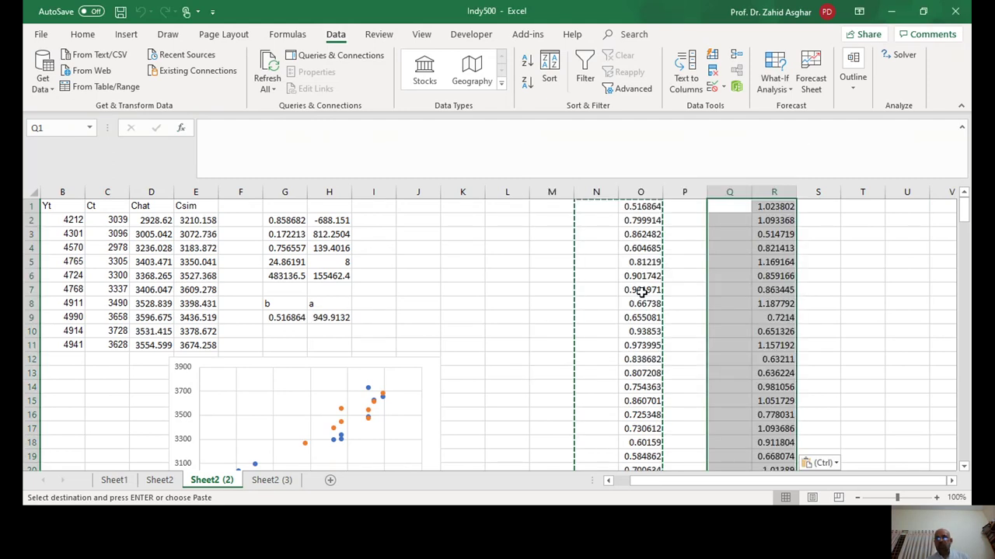
Sort the pasted slope estimates in column R in ascending order and select the five smallest, R1:R5.
left_click(773, 191)
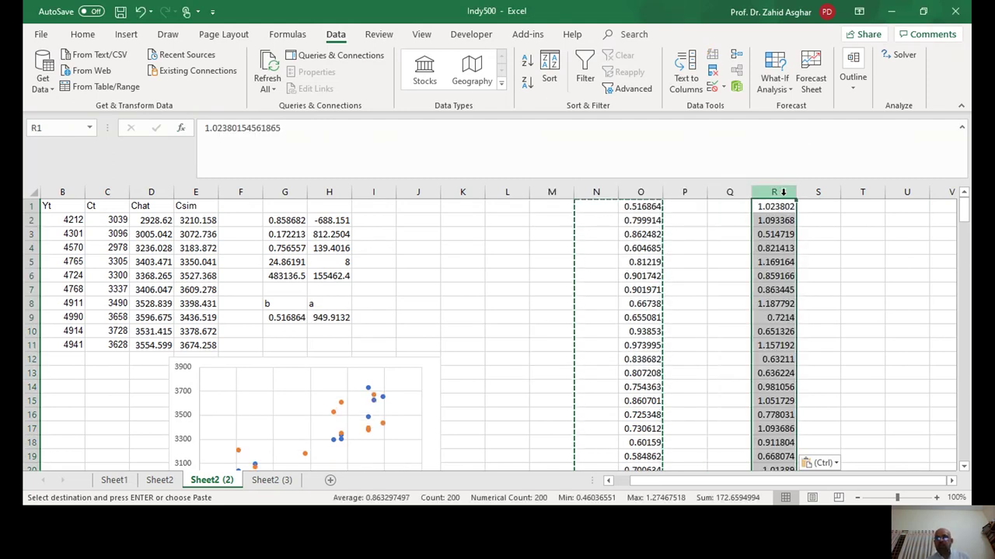
left_click(527, 60)
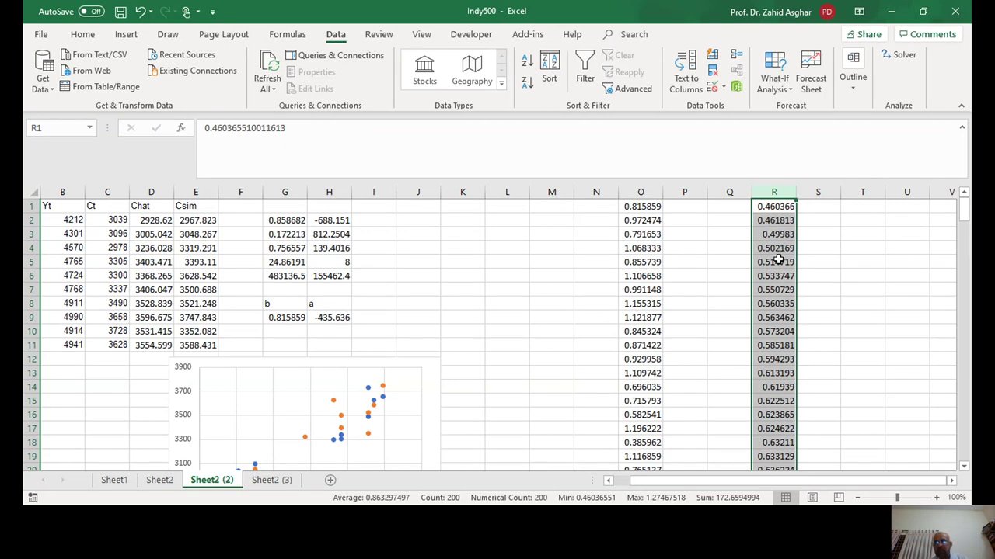
left_click(778, 261)
left_click_drag(778, 261, 775, 205)
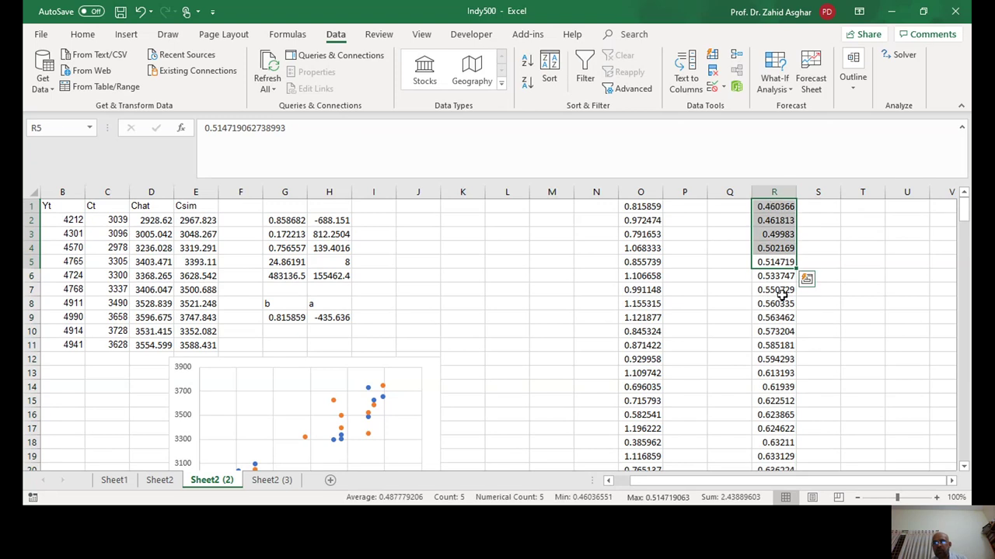
Examine the sixth-smallest slope in R6 and the largest sorted slopes at the end of column R, around rows 193 to 200.
left_click(775, 278)
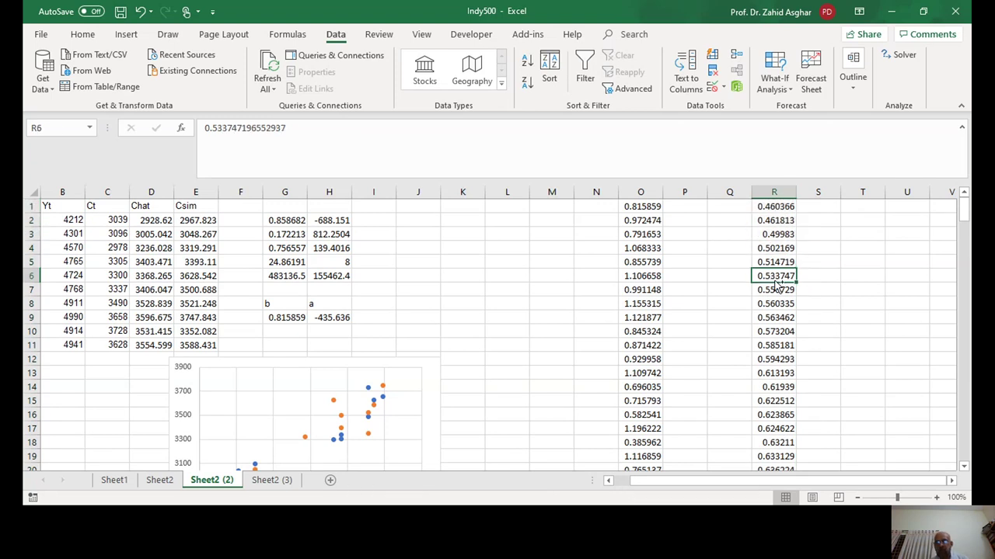
key("ctrl+Down")
key("Up")
key("Up")
key("Up")
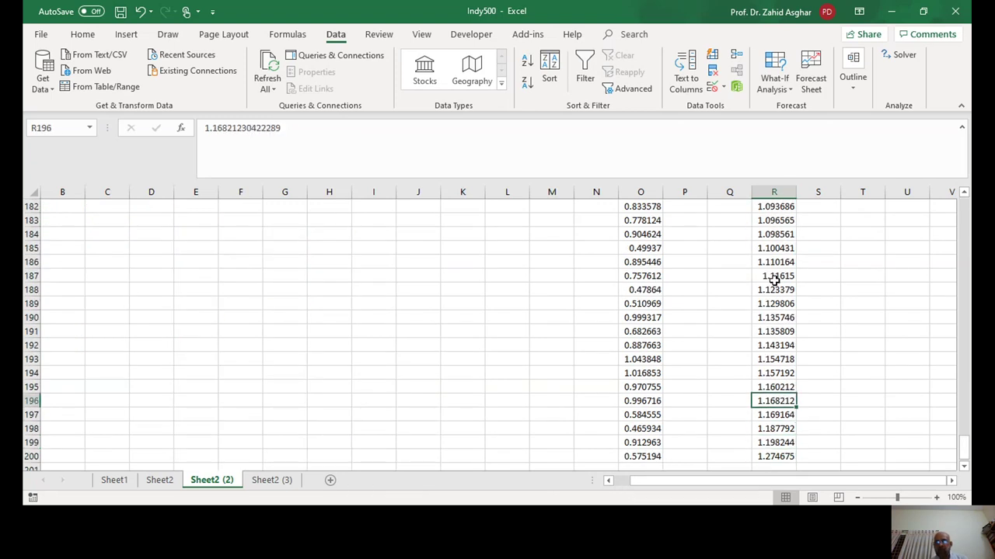
key("Up")
key("Up")
key("Up")
key("Down")
key("Down")
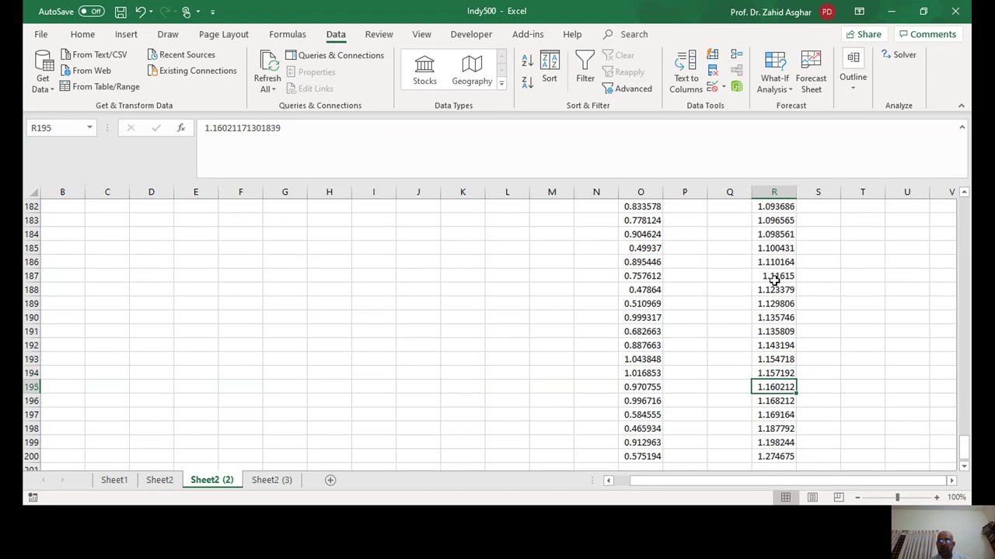
key("shift+Up")
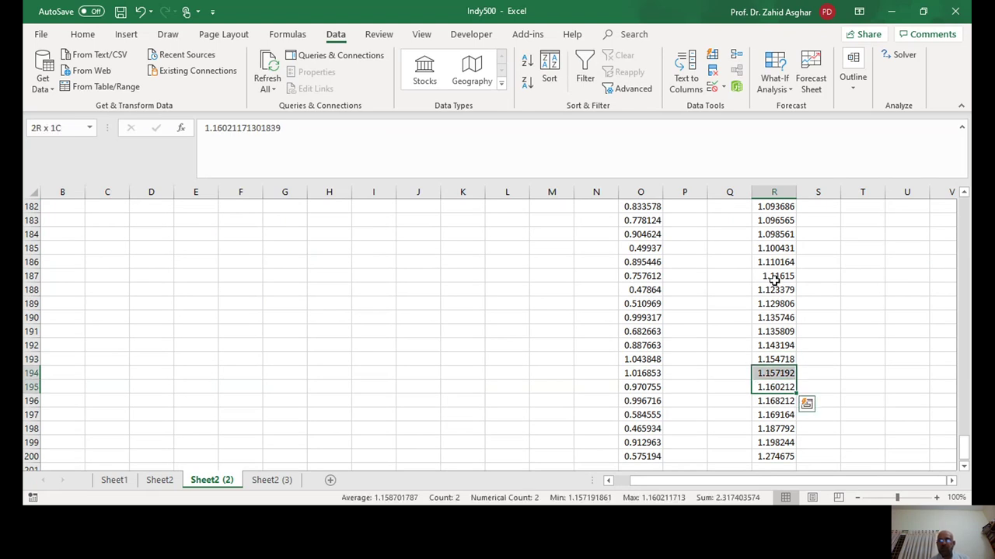
key("Down")
key("Up")
key("Up")
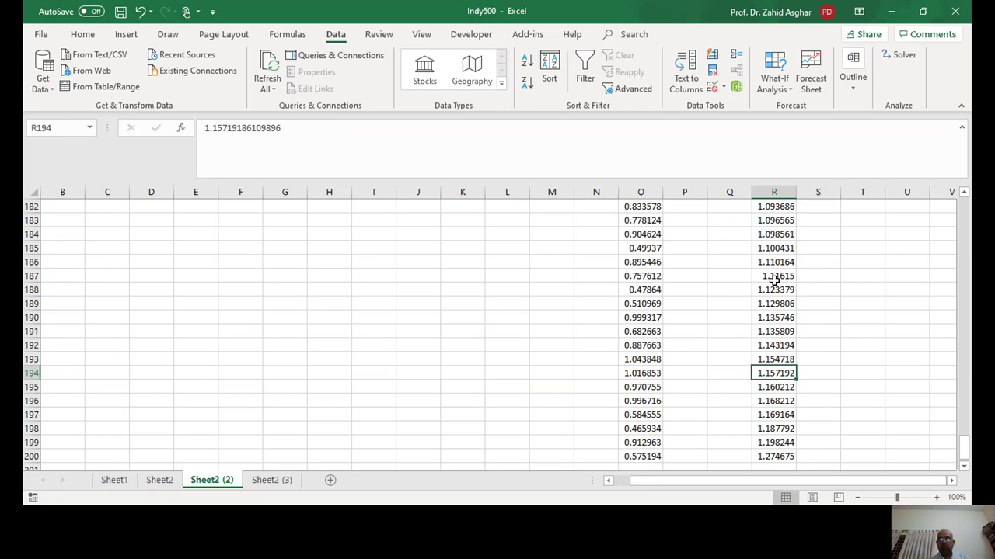
key("ctrl+Up")
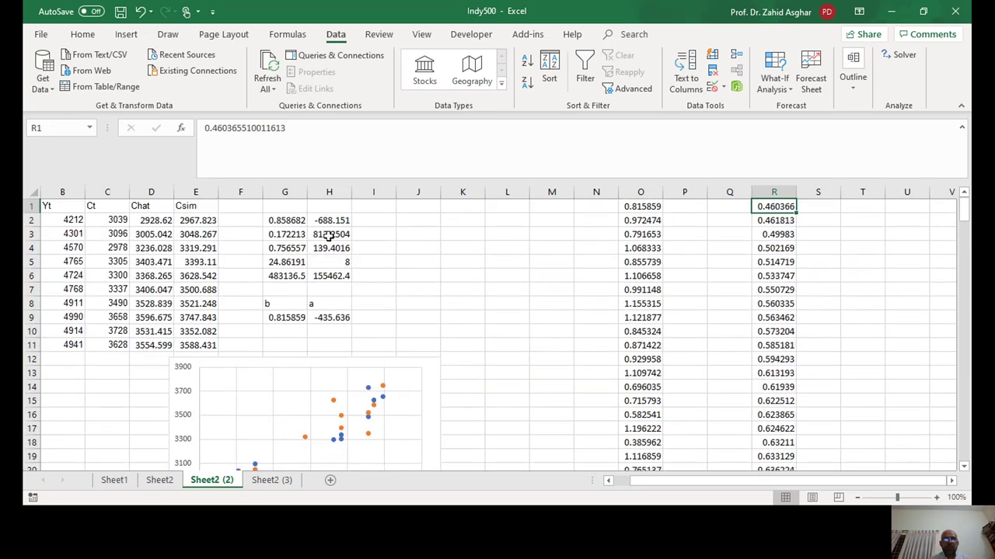
Compare the original LINEST slope in G2 with the sorted simulated slopes in column R.
left_click(301, 222)
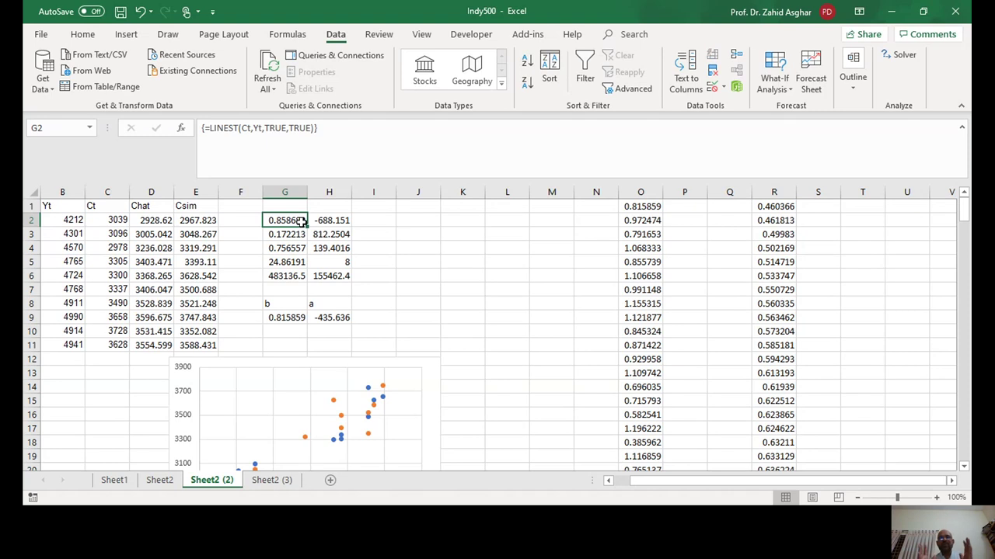
left_click(773, 191)
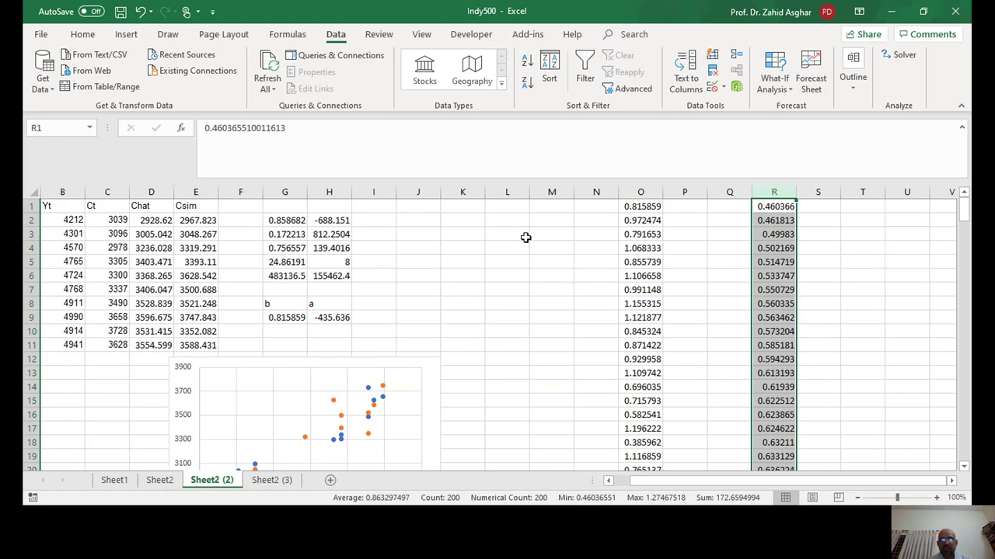
left_click(456, 265)
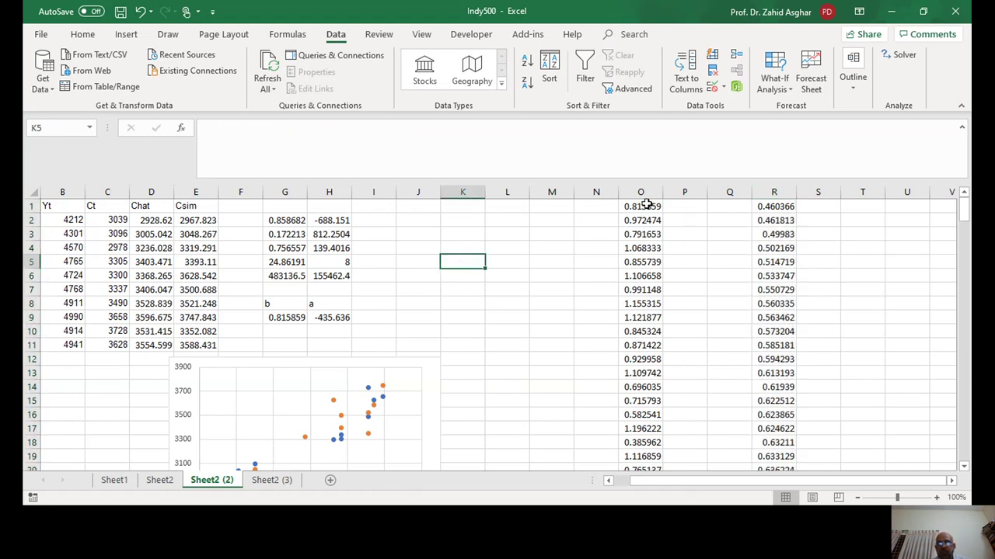
Calculate the mean of the simulated slopes in K4 with =AVERAGE(O1:O200) and compare it with the original LINEST slope in G2.
left_click(642, 205)
left_click(295, 220)
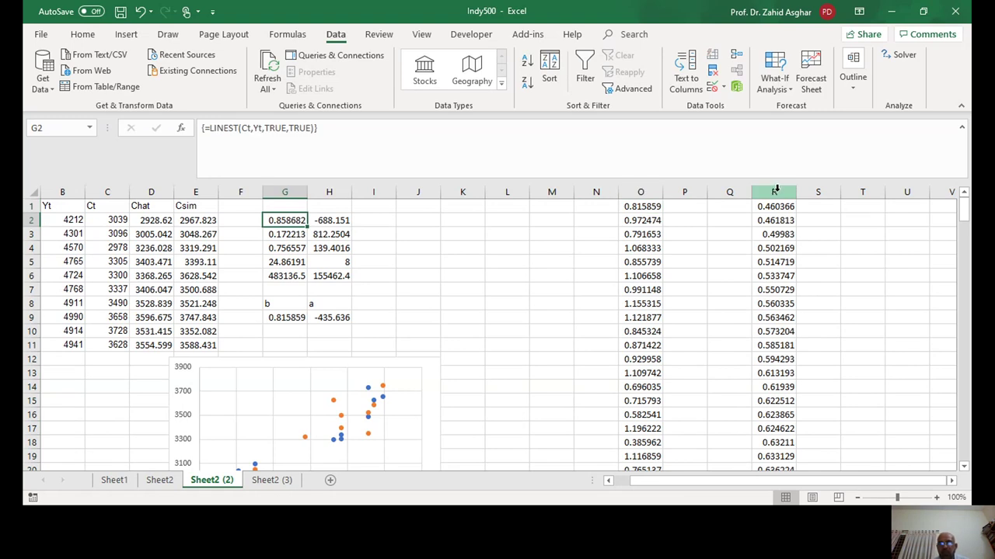
left_click(450, 252)
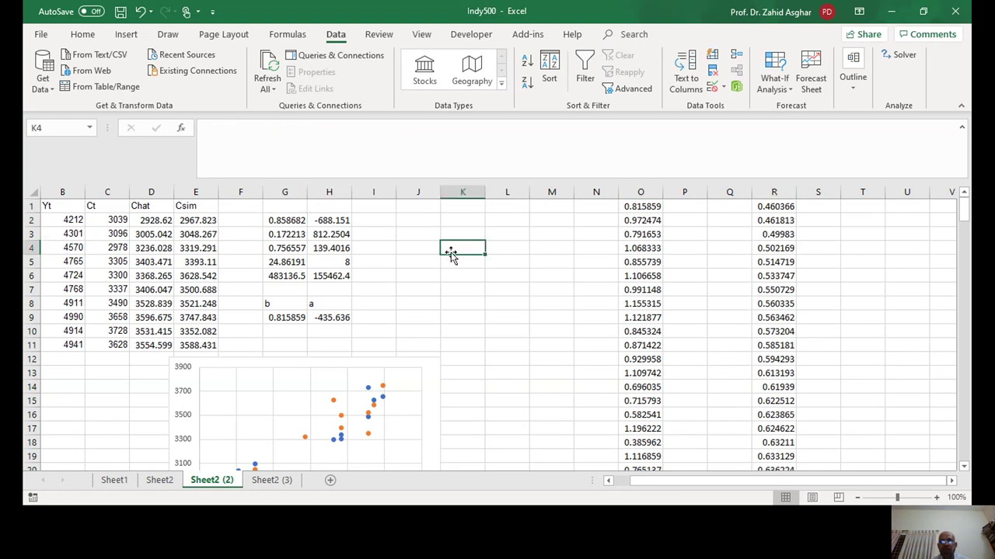
type("=avera")
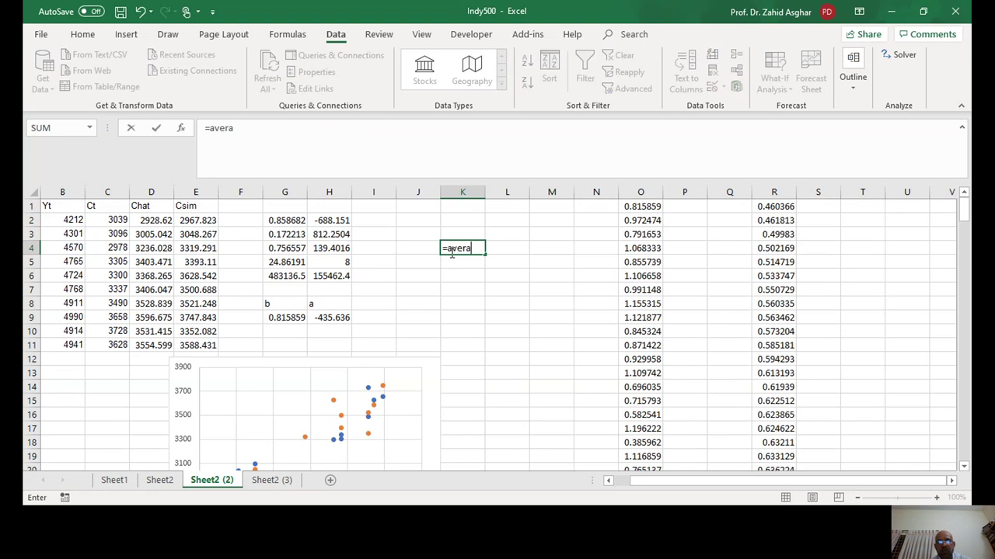
key("Tab")
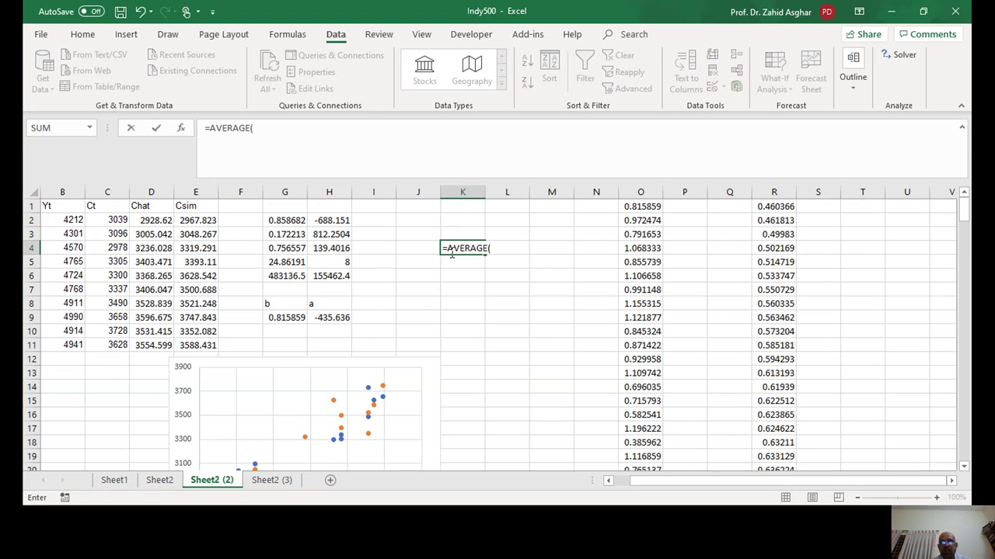
type("o1:")
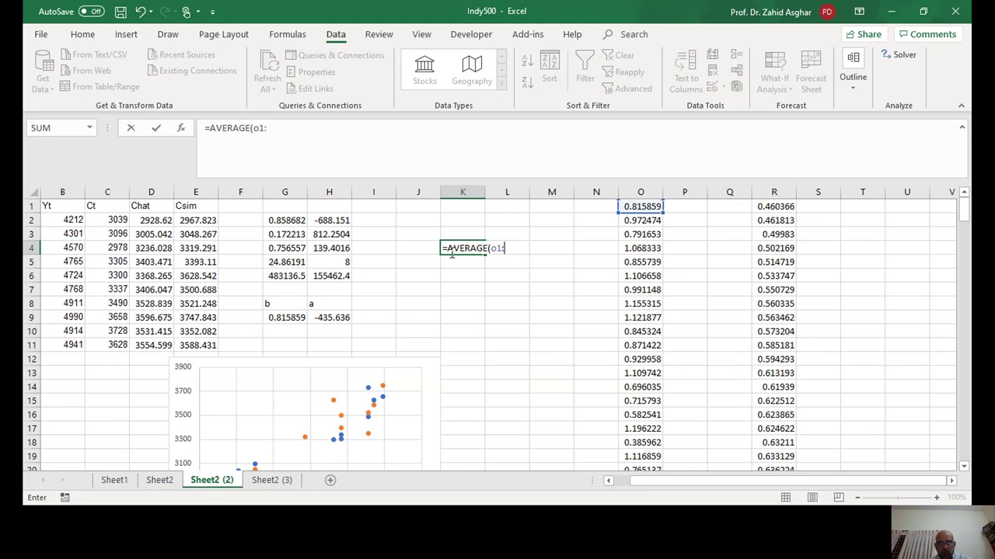
type("o200)")
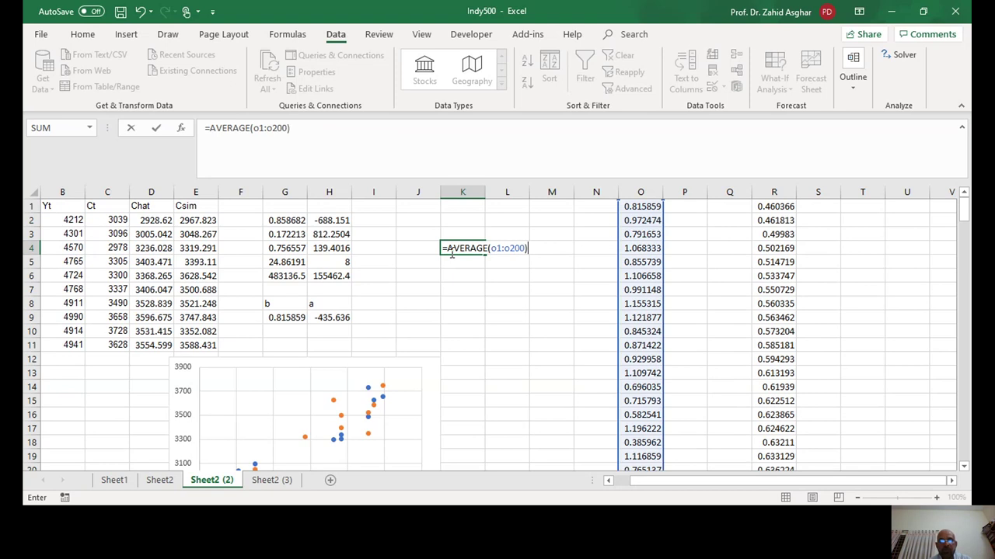
key("Return")
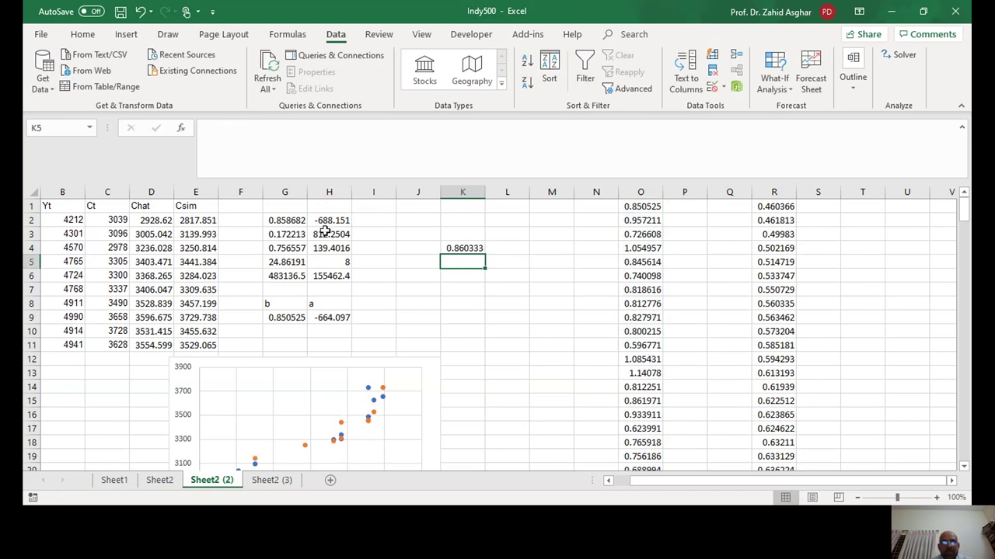
left_click(275, 224)
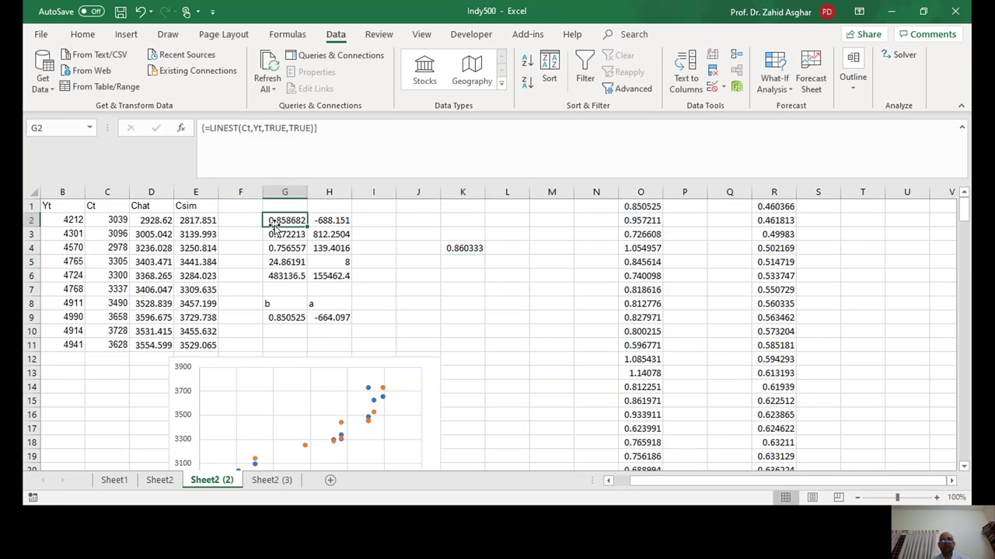